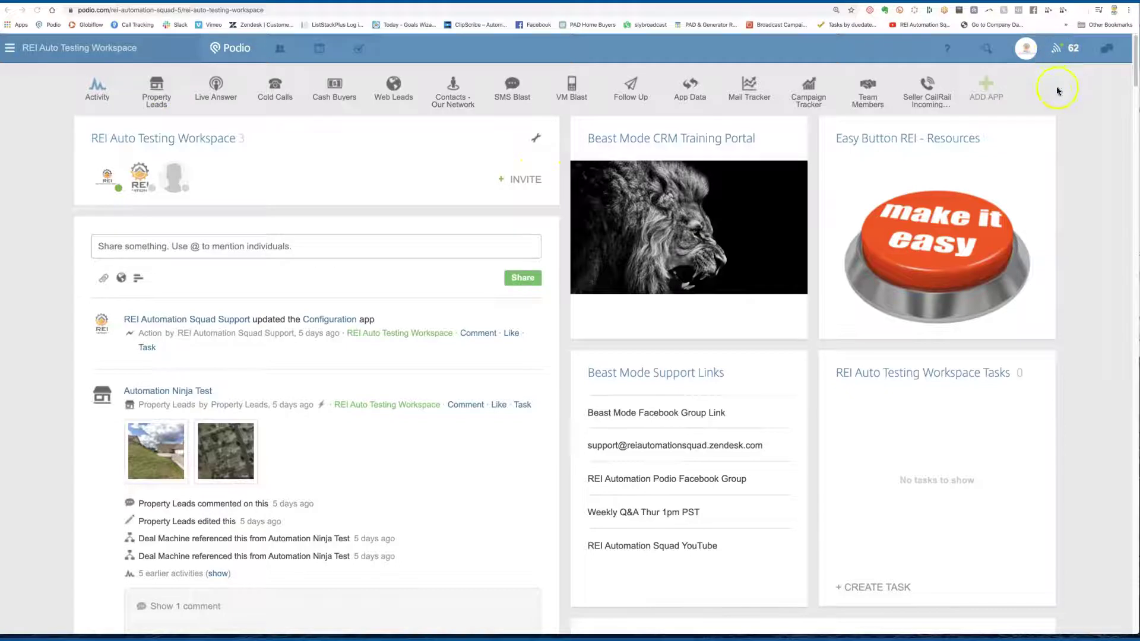
Step: Expand the app bar to reveal Training, Configuration and Deal Machine, then scroll to the Calendar widget
click(1052, 89)
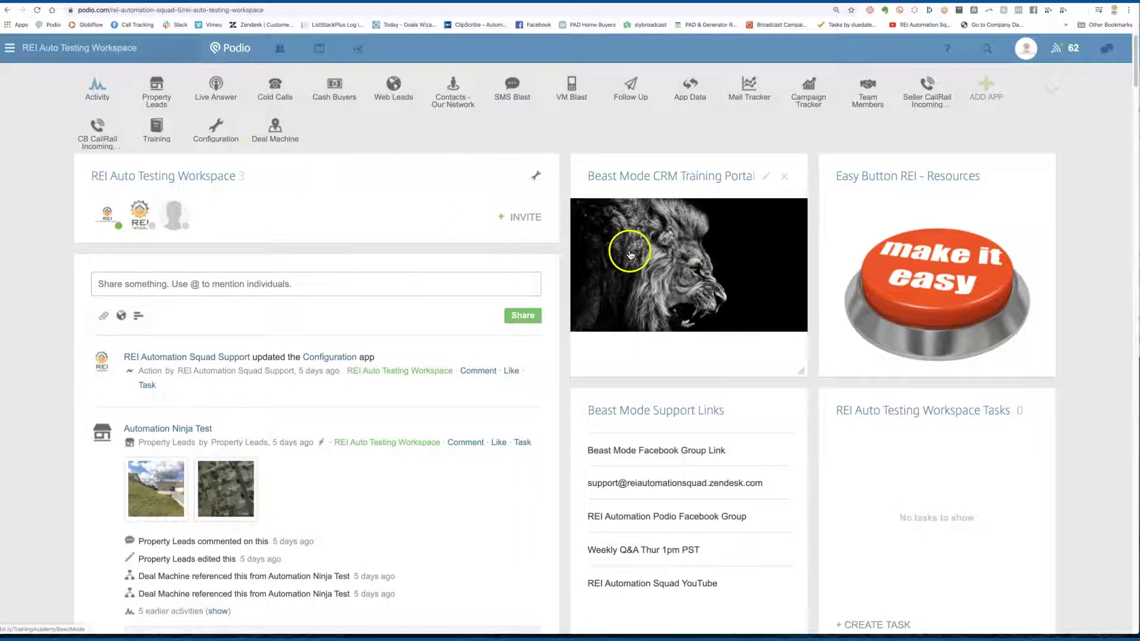
scroll(629, 250, down, 3)
scroll(628, 249, down, 5)
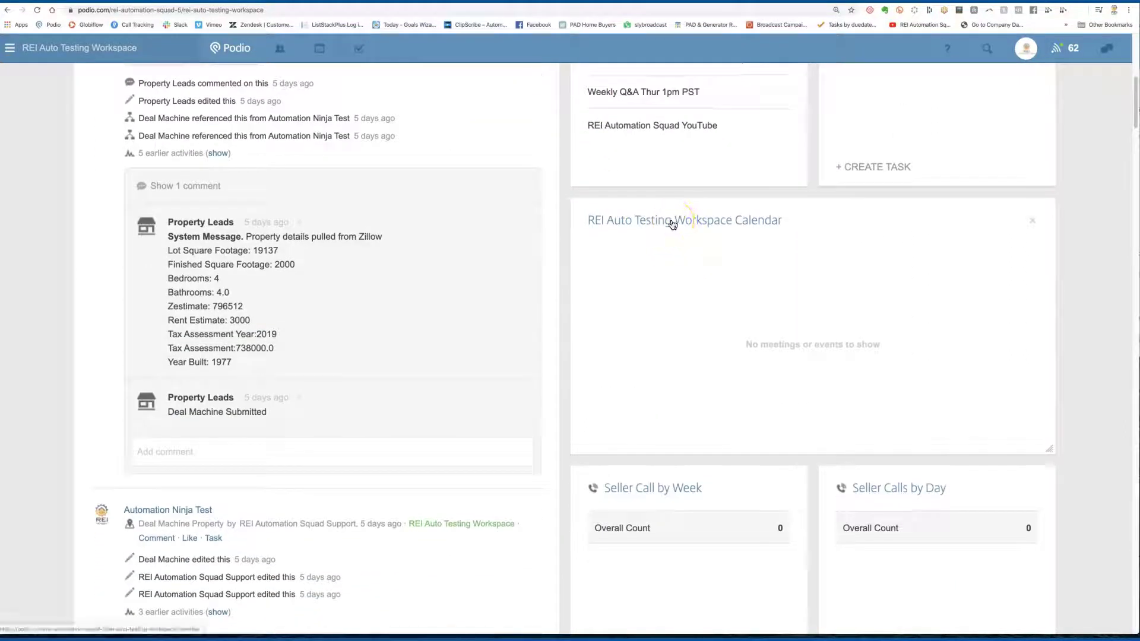
Step: Open the REI Auto Testing Workspace calendar on the Feb 16–22 2020 week, briefly checking the workspace chooser
click(672, 224)
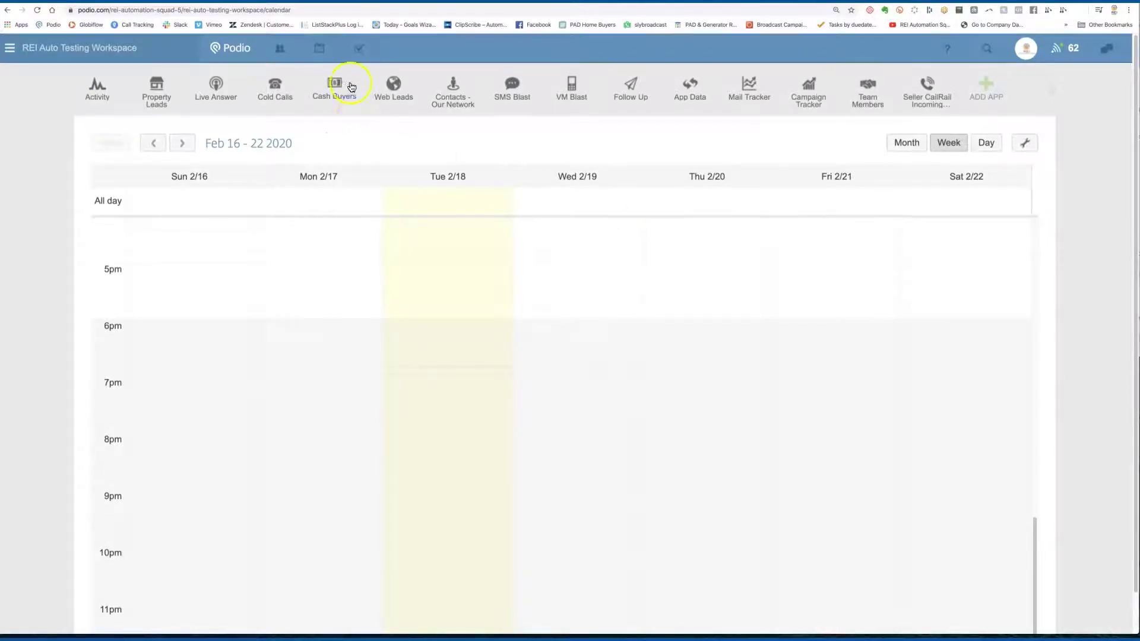
click(319, 50)
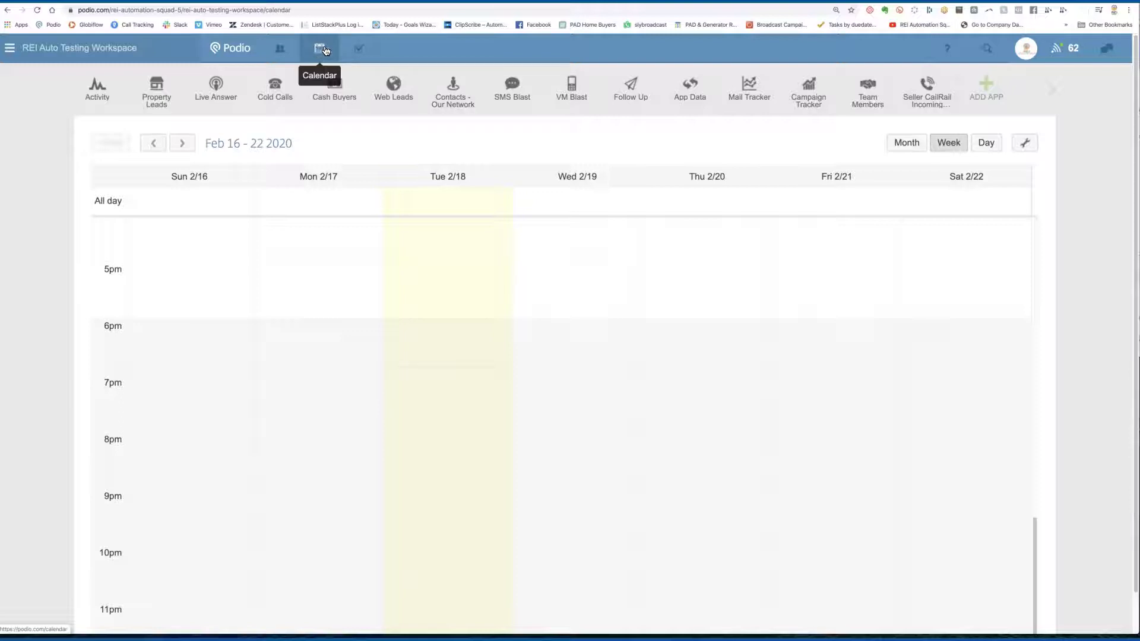
click(325, 51)
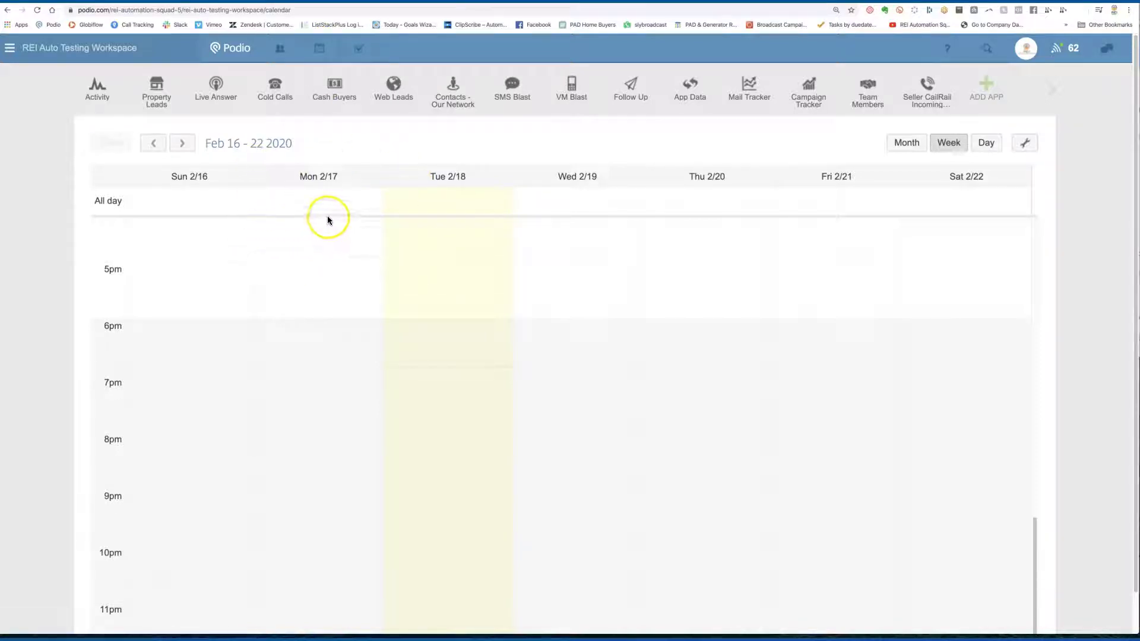
click(140, 51)
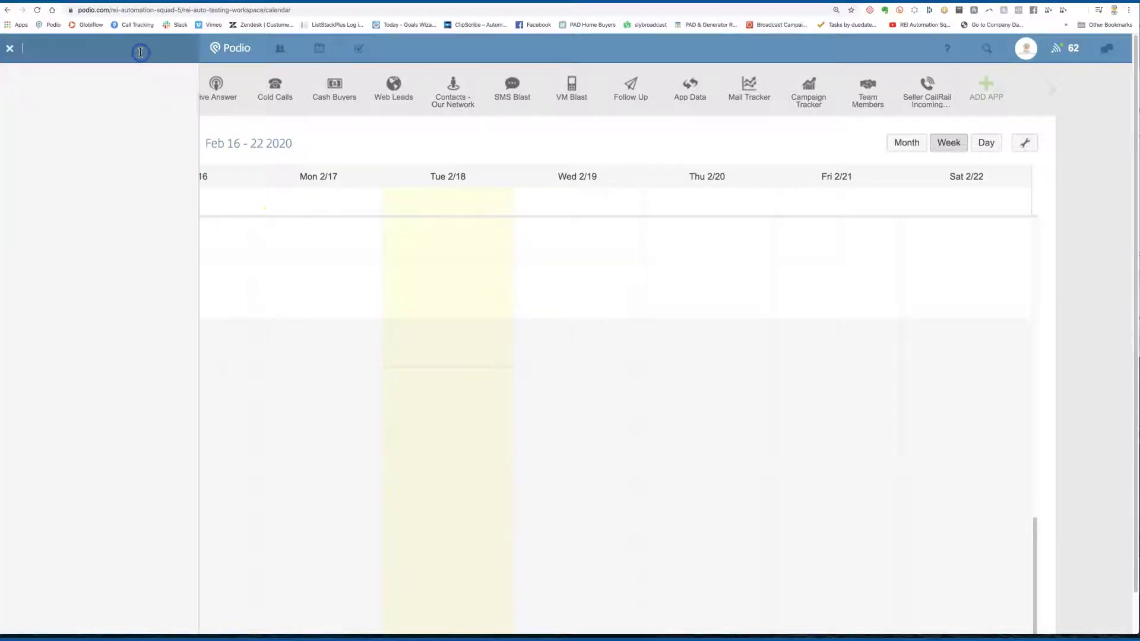
click(377, 135)
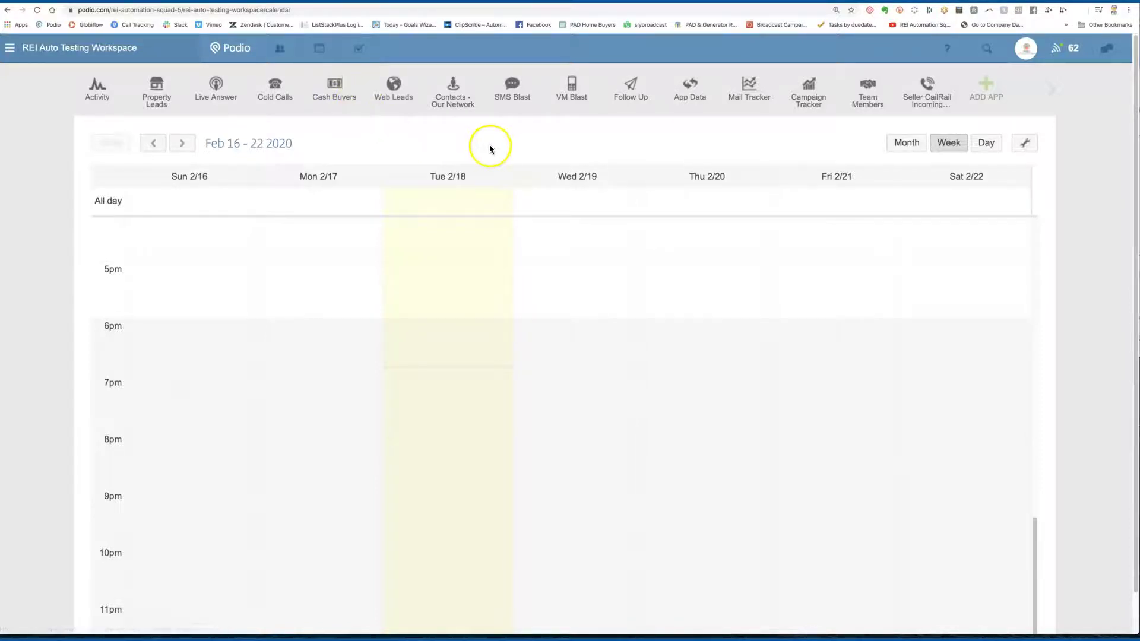
click(1025, 143)
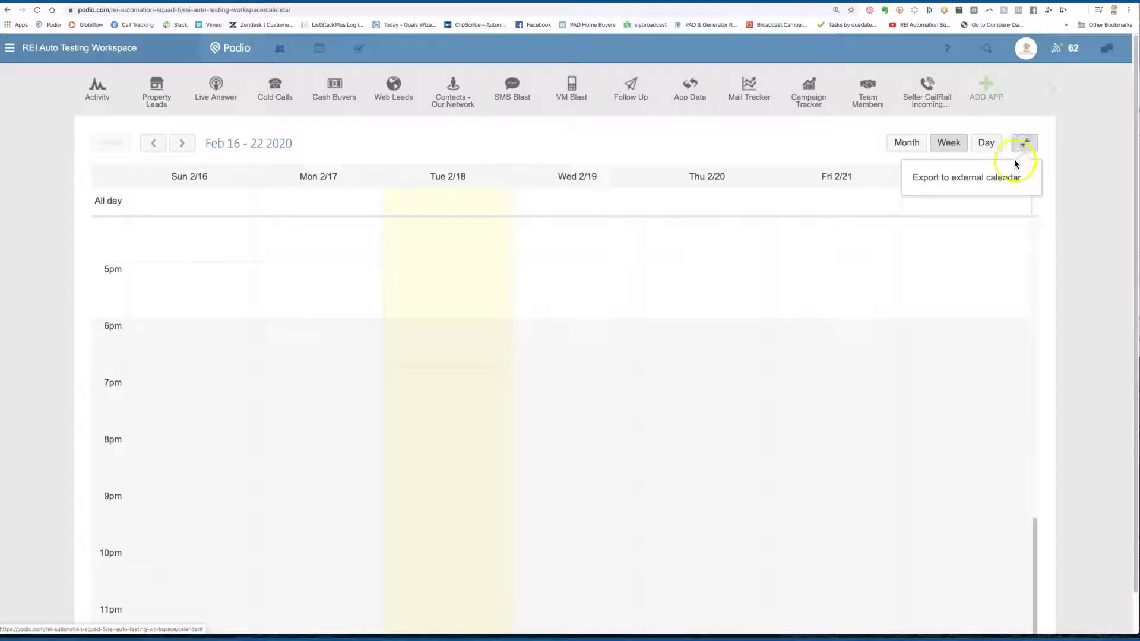
click(988, 180)
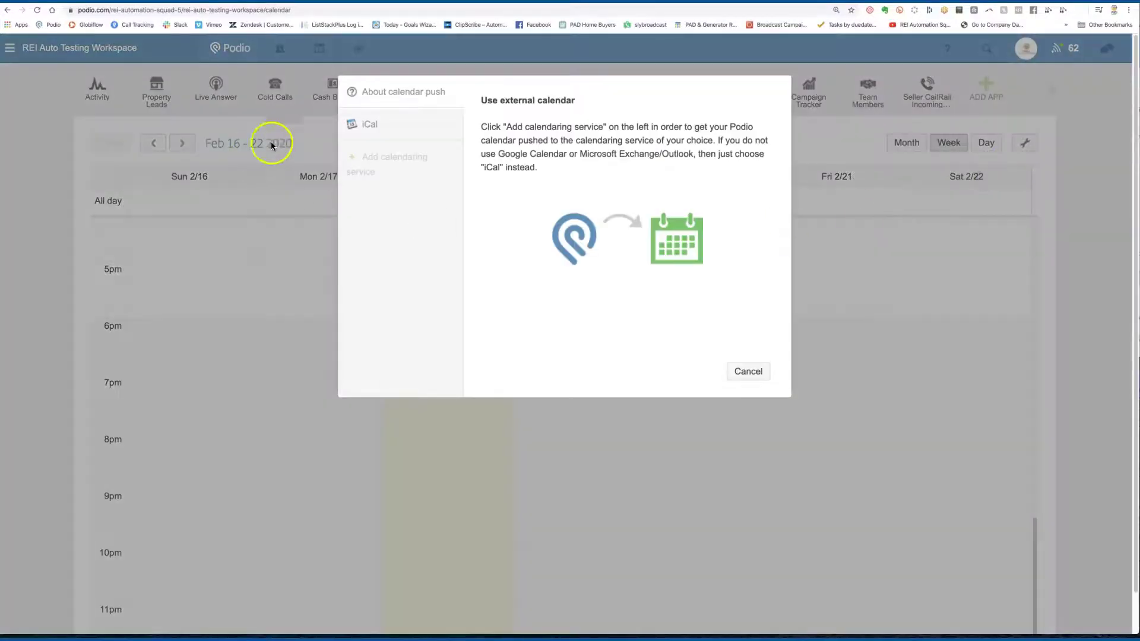
click(395, 156)
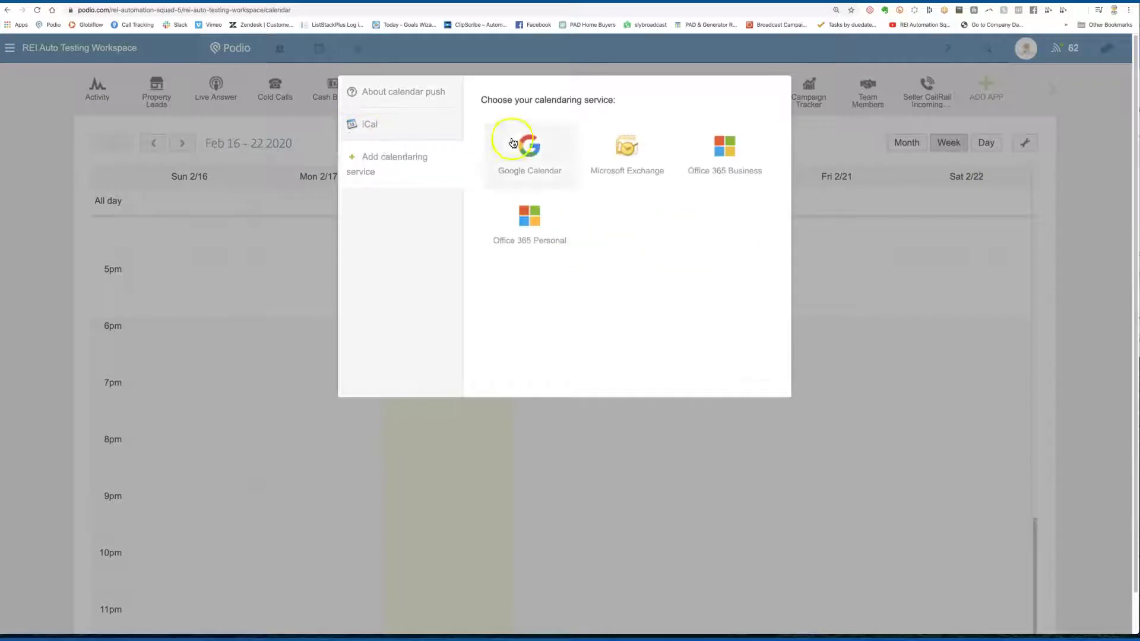
click(863, 270)
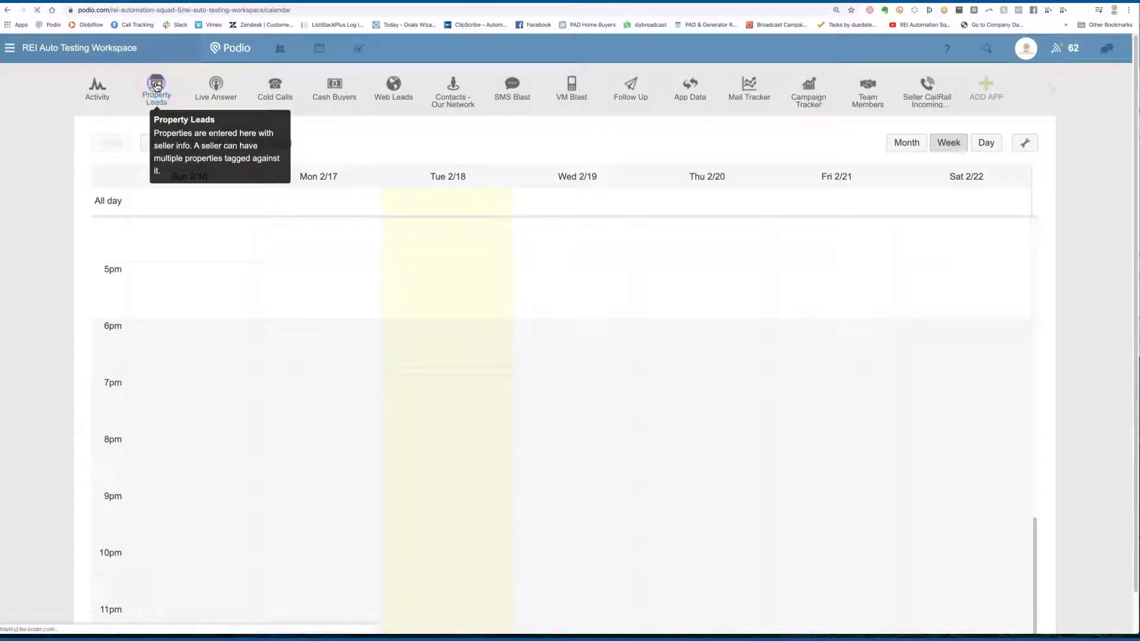
Step: Open the Automation Ninja Test lead in Property Leads and skim its fields
click(156, 87)
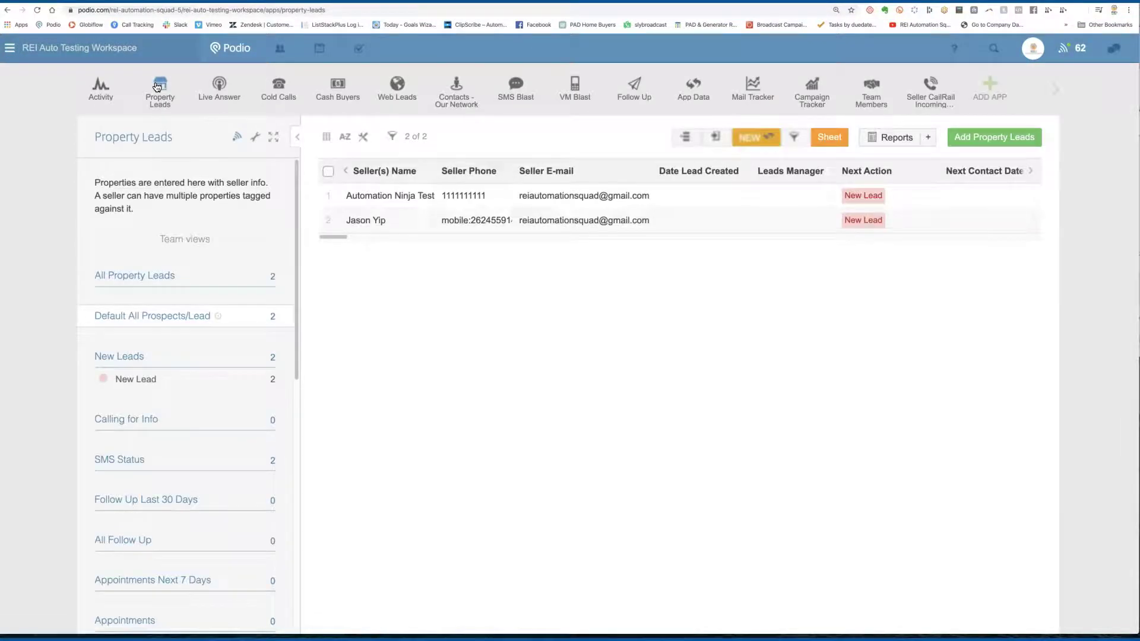
click(443, 201)
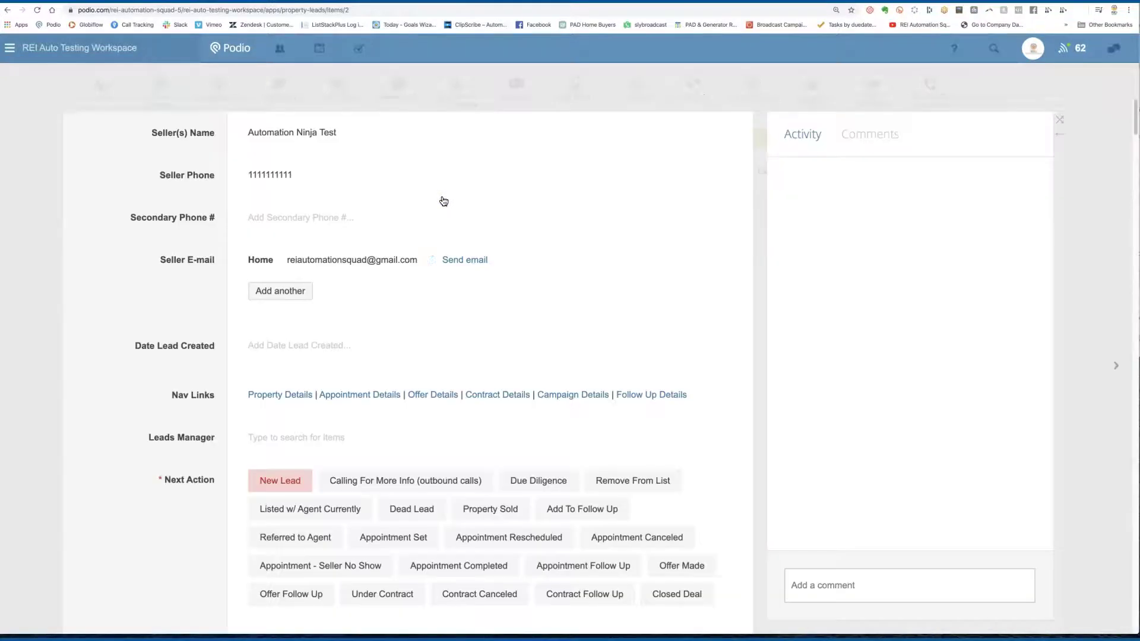
scroll(270, 279, down, 4)
scroll(271, 279, down, 10)
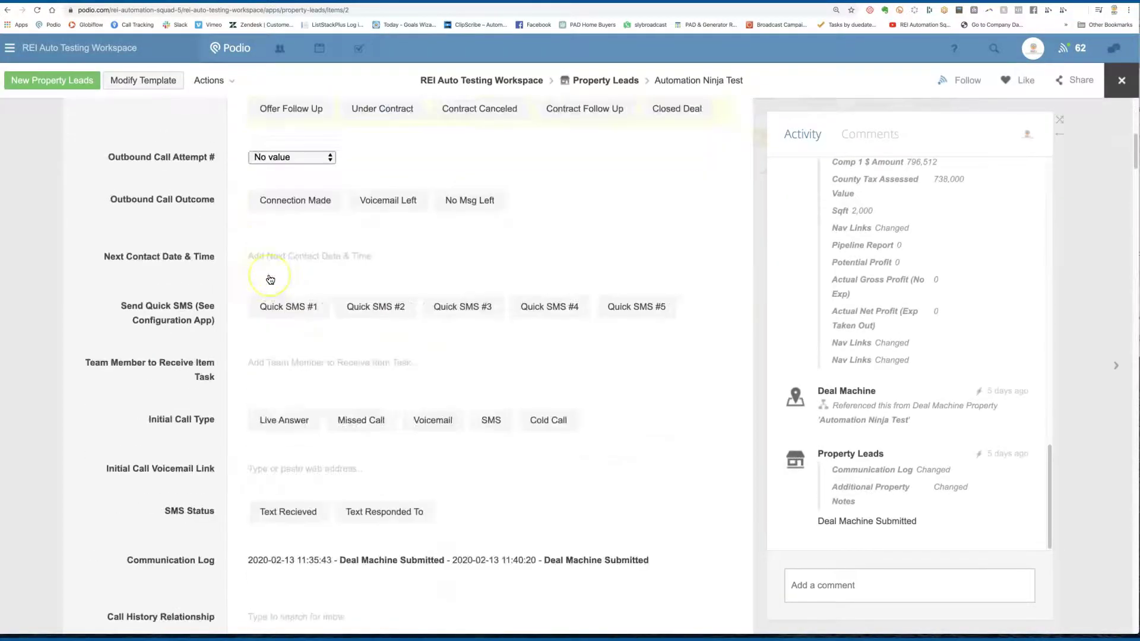
scroll(270, 279, down, 6)
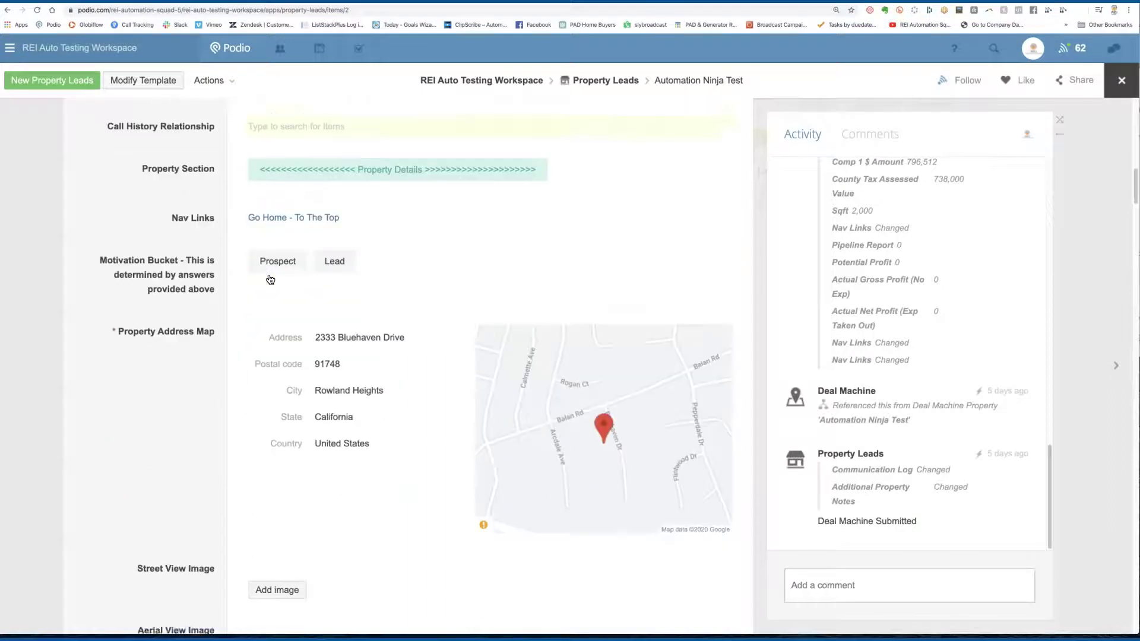
scroll(271, 279, up, 11)
scroll(270, 279, up, 7)
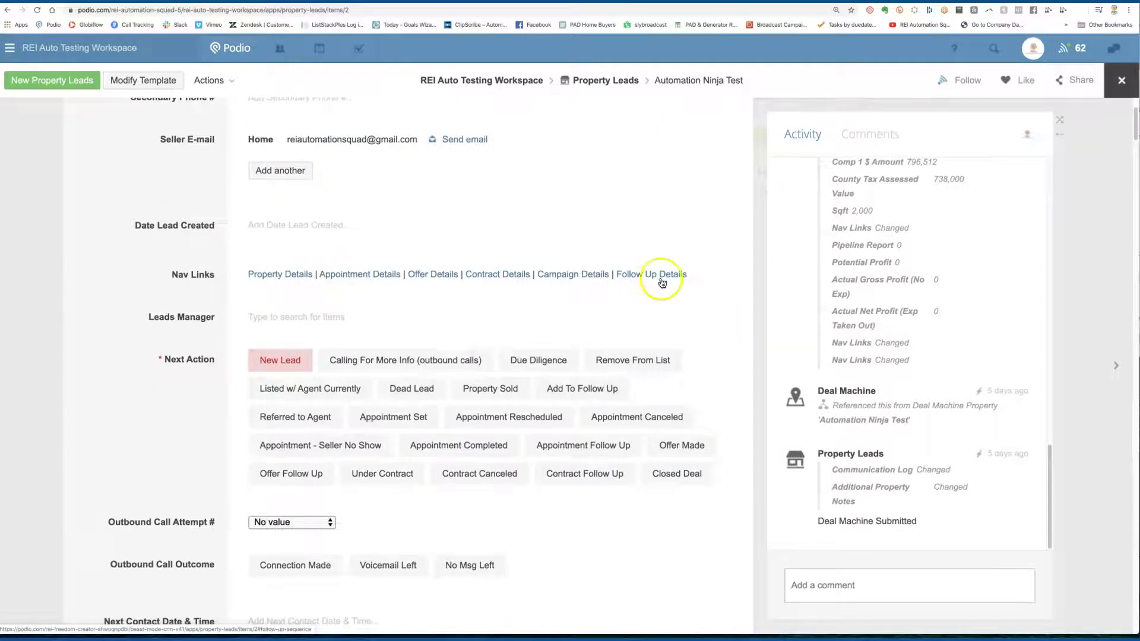
Step: Review the lead's appointment details, offer and closing fields, then open the Property Leads template
click(345, 278)
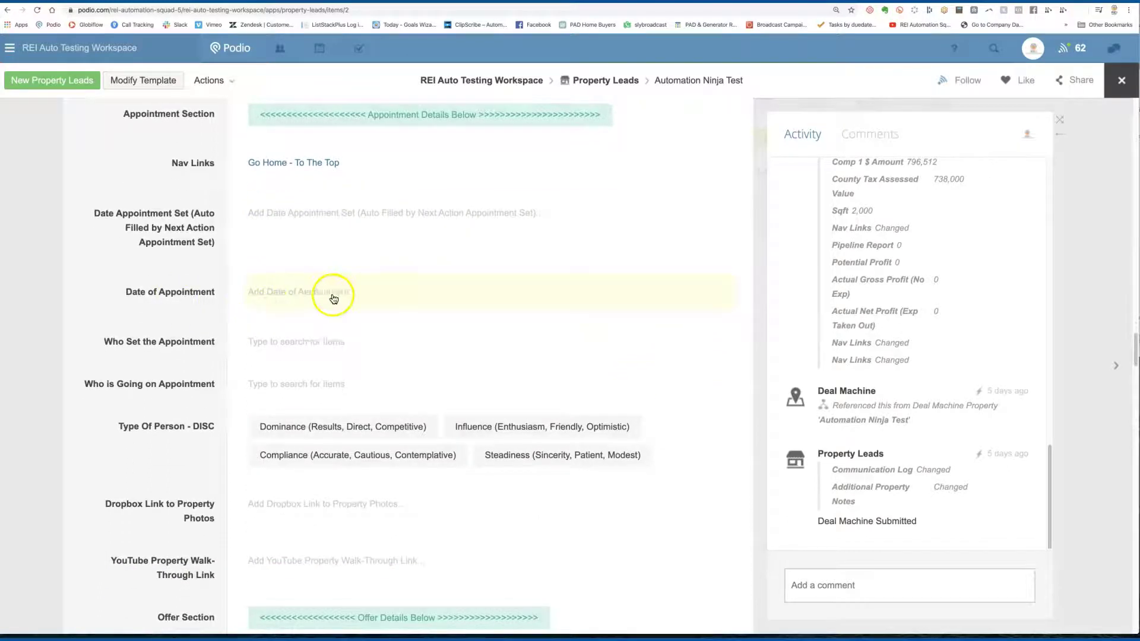
scroll(223, 292, down, 9)
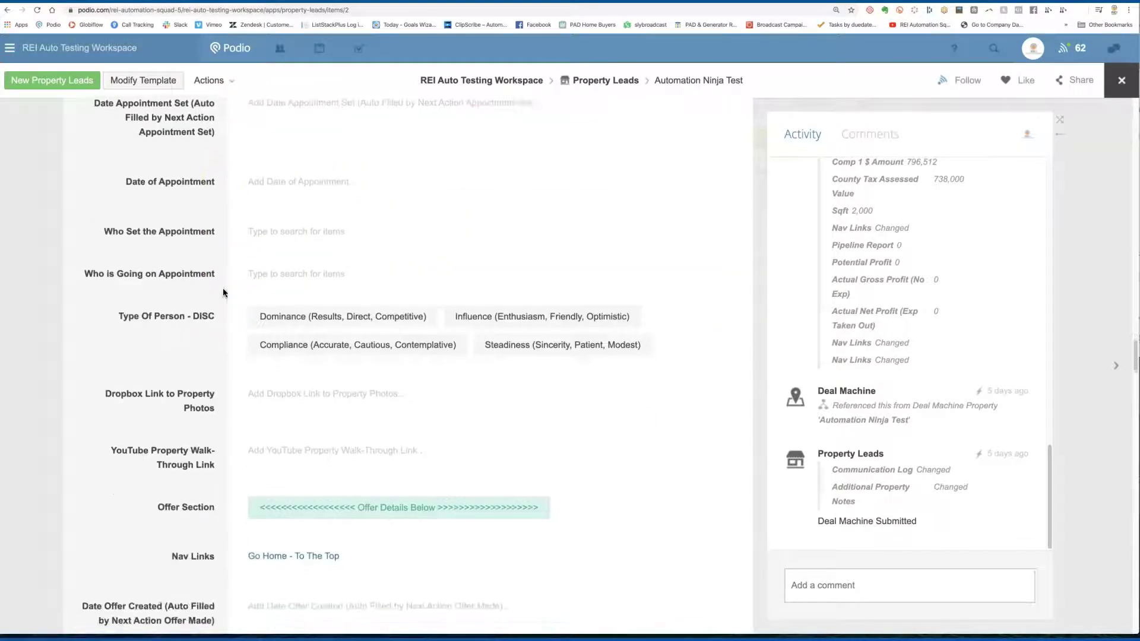
scroll(223, 287, down, 1)
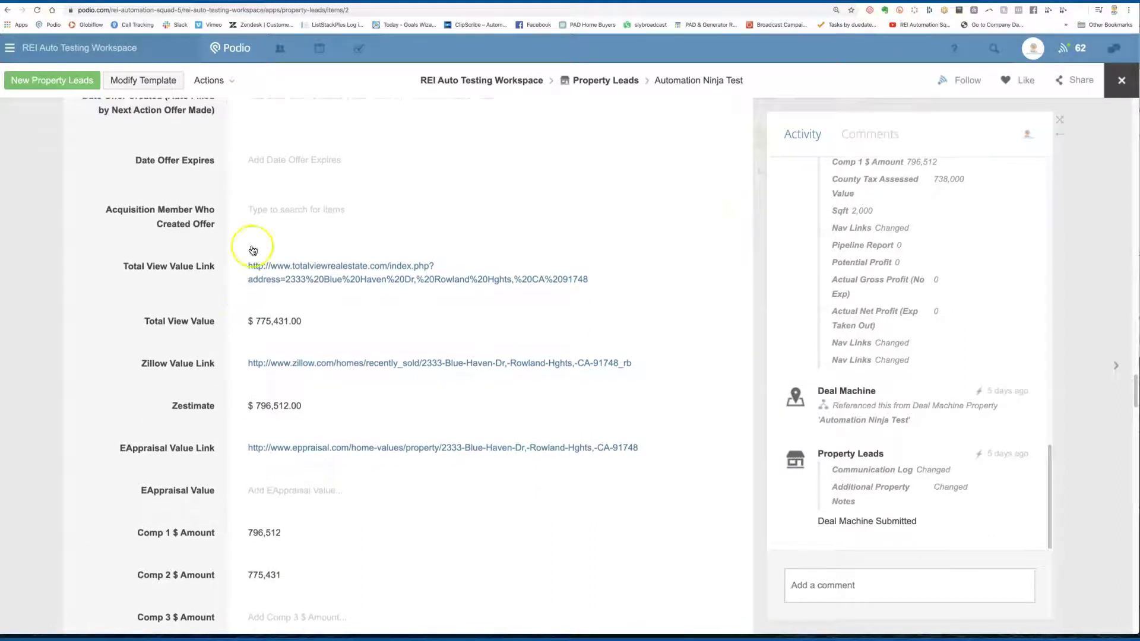
scroll(238, 208, up, 4)
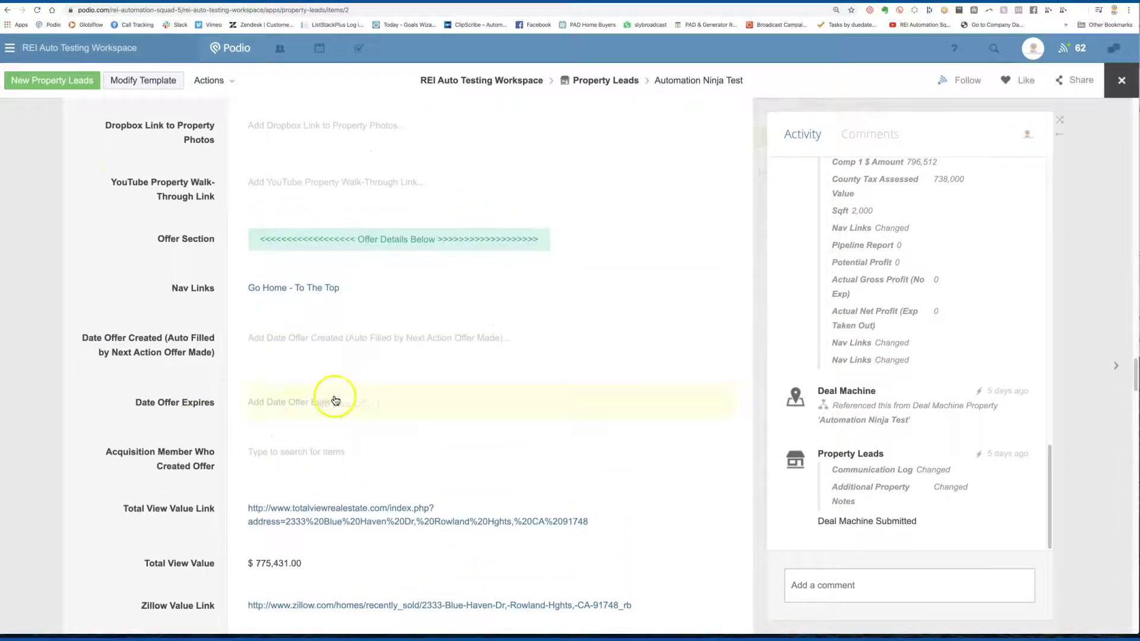
scroll(283, 369, down, 2)
scroll(313, 338, down, 12)
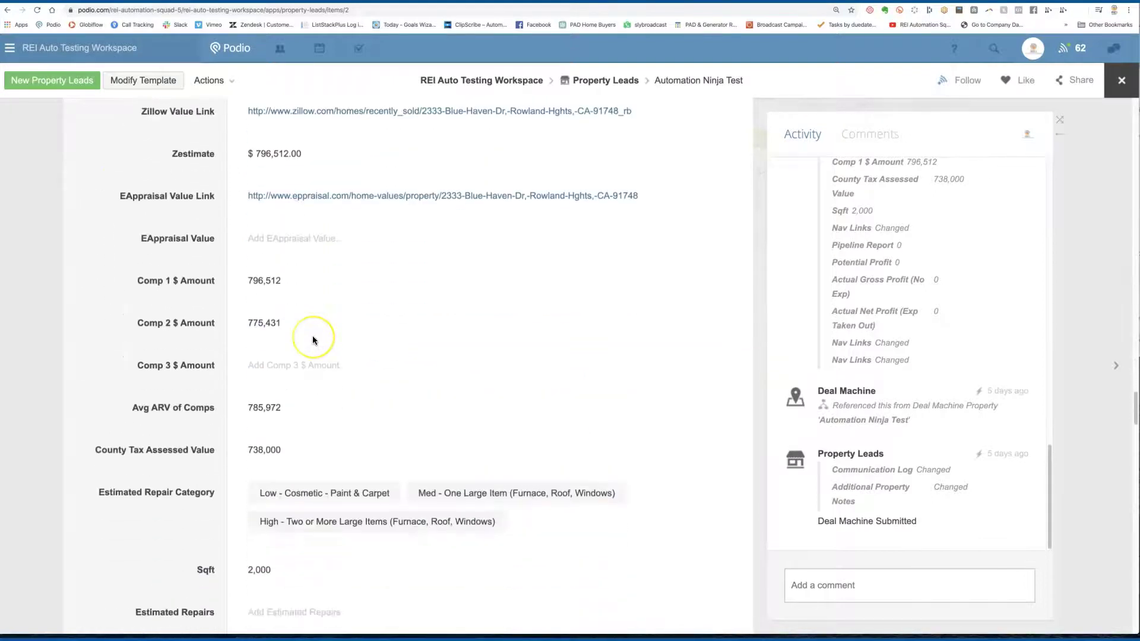
scroll(312, 336, down, 7)
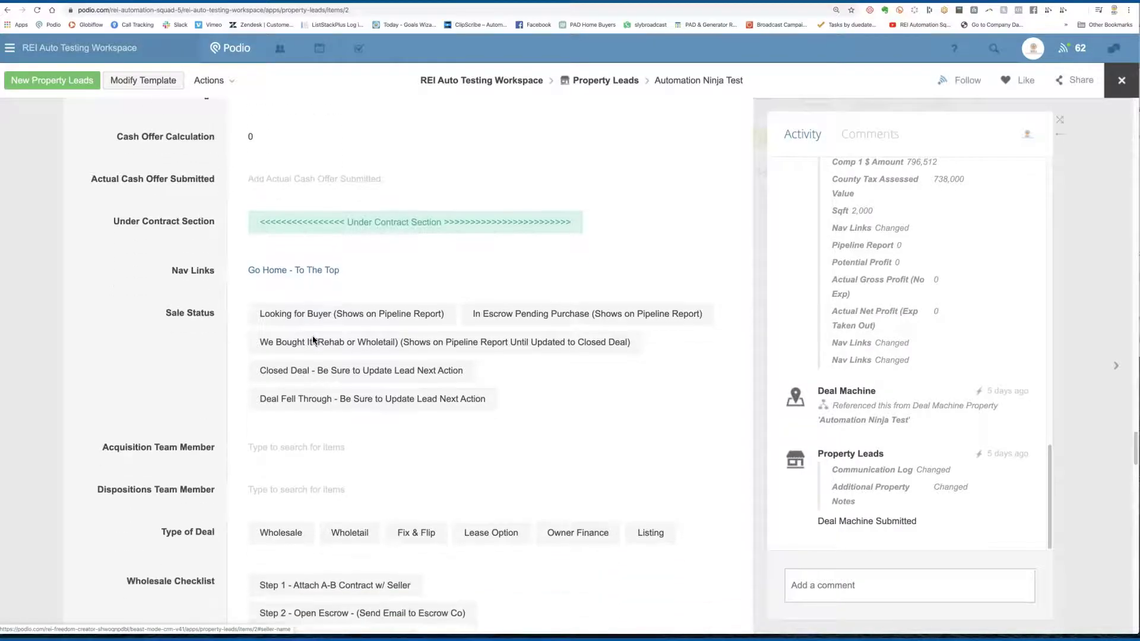
scroll(312, 336, down, 7)
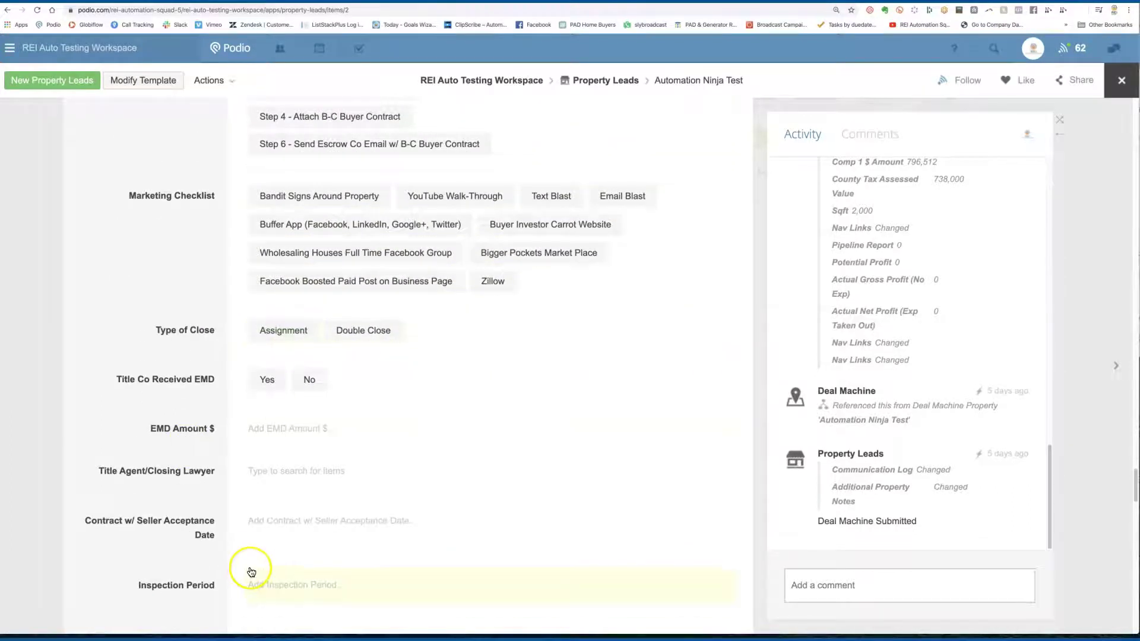
scroll(309, 570, down, 2)
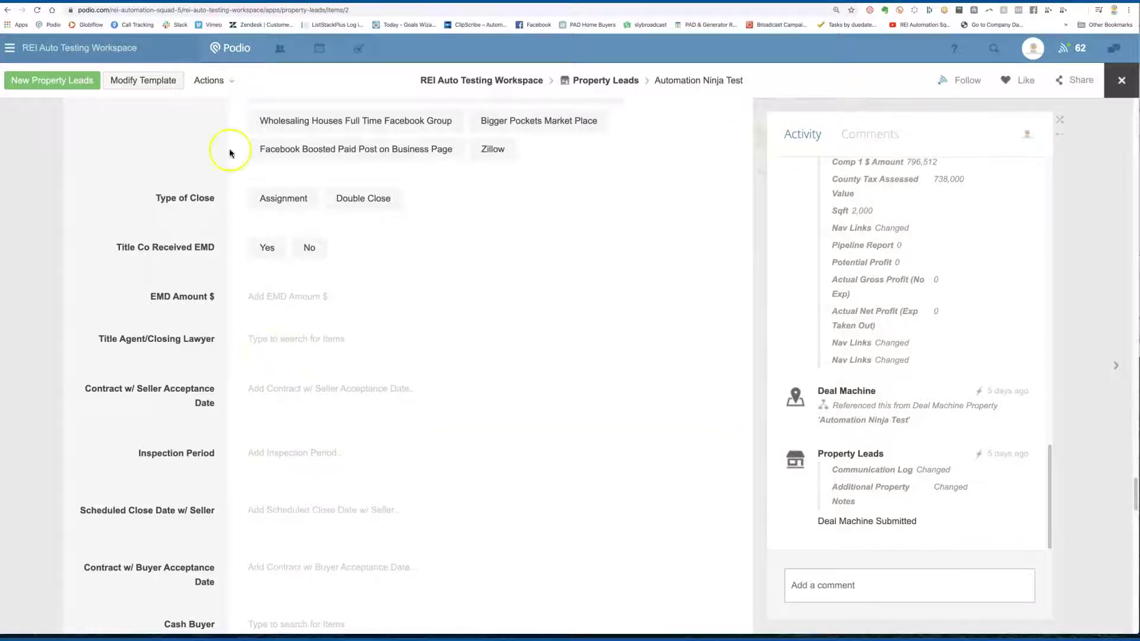
click(152, 83)
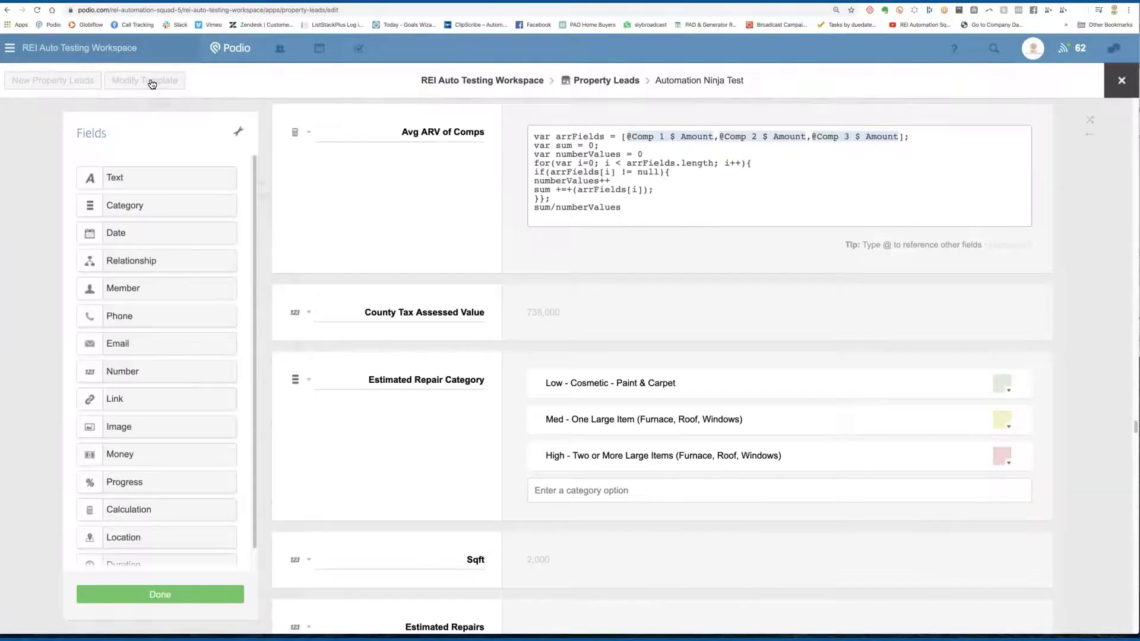
Step: Enable 'Show in calendars' on the Date of Appointment field, leaving its end date hidden
click(461, 328)
scroll(428, 295, up, 10)
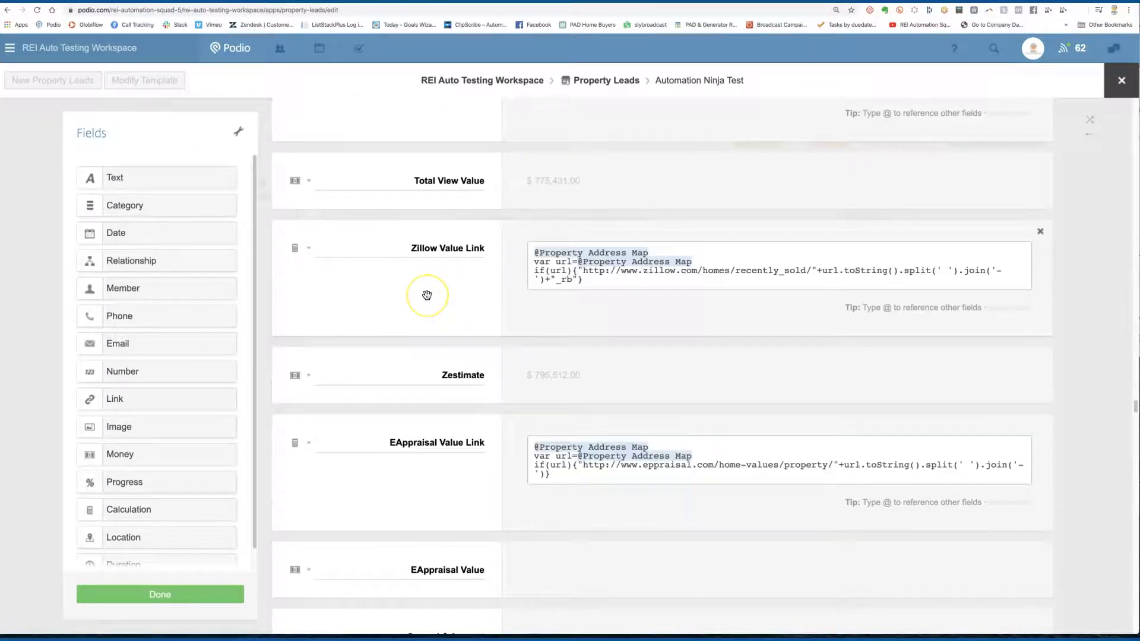
scroll(427, 295, down, 8)
scroll(426, 294, up, 15)
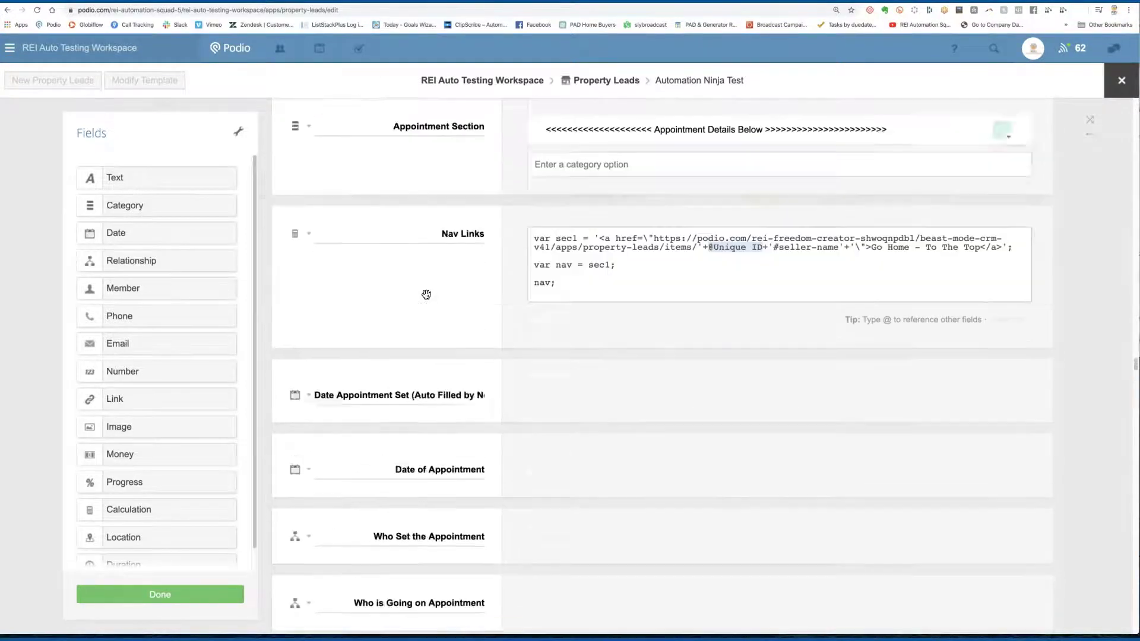
scroll(426, 295, down, 10)
scroll(427, 295, up, 3)
scroll(427, 295, up, 5)
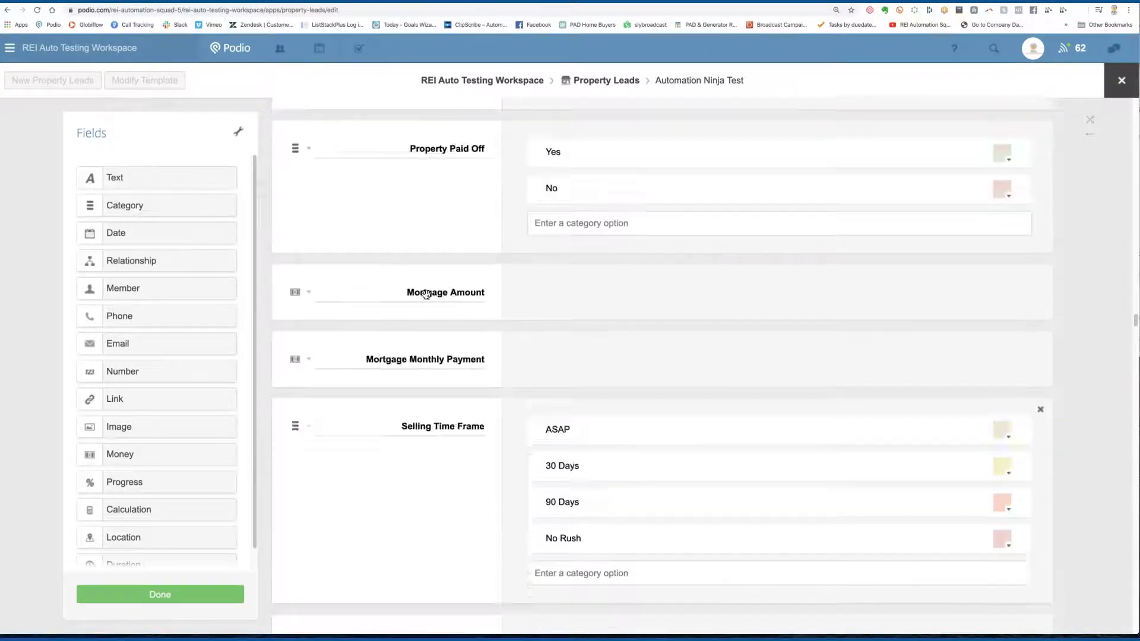
scroll(427, 295, down, 12)
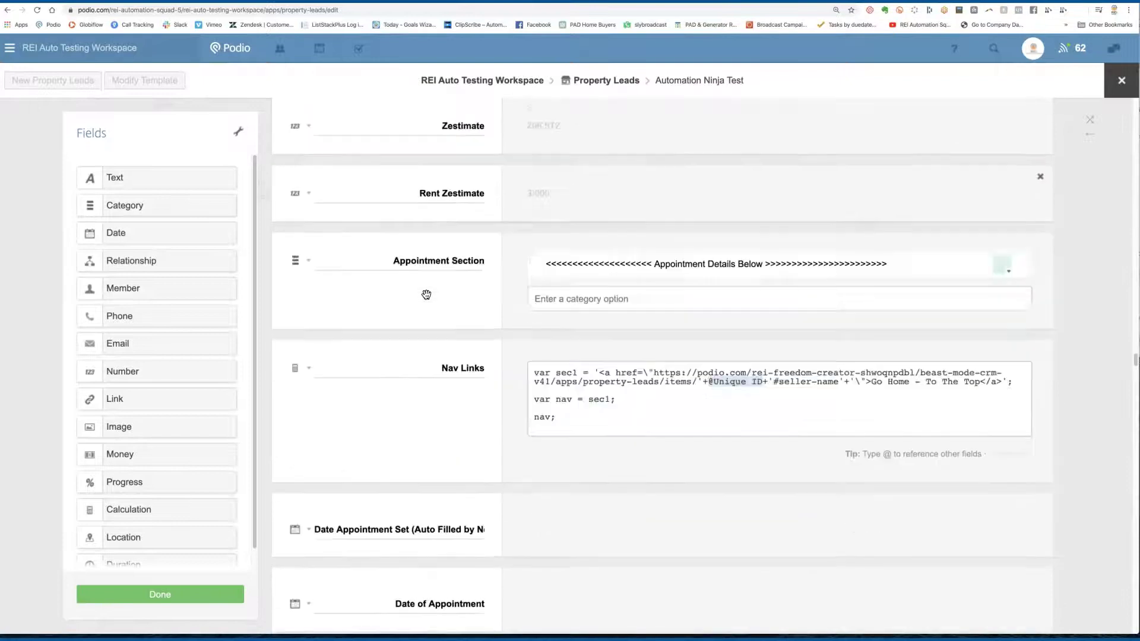
scroll(426, 294, down, 8)
scroll(420, 293, up, 2)
click(451, 301)
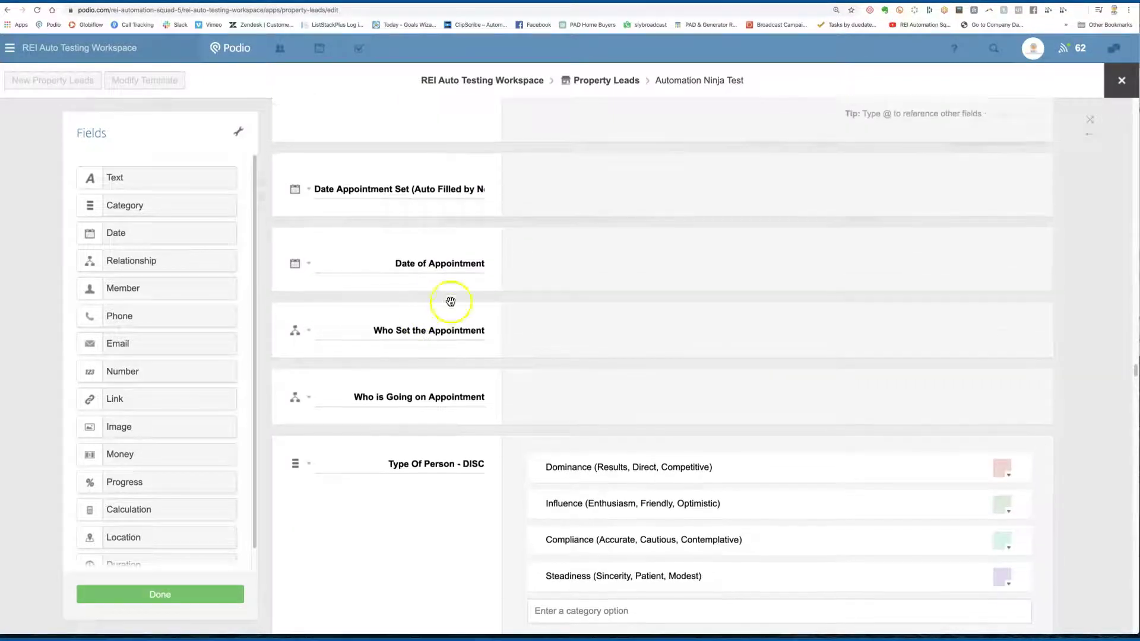
click(309, 263)
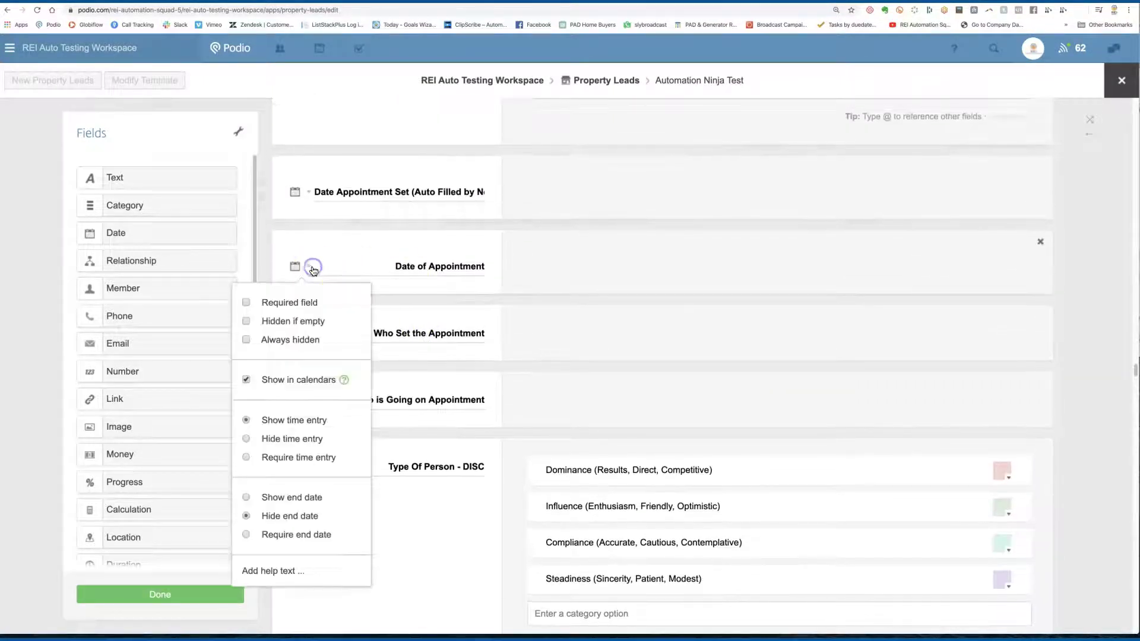
click(246, 380)
click(246, 381)
click(245, 381)
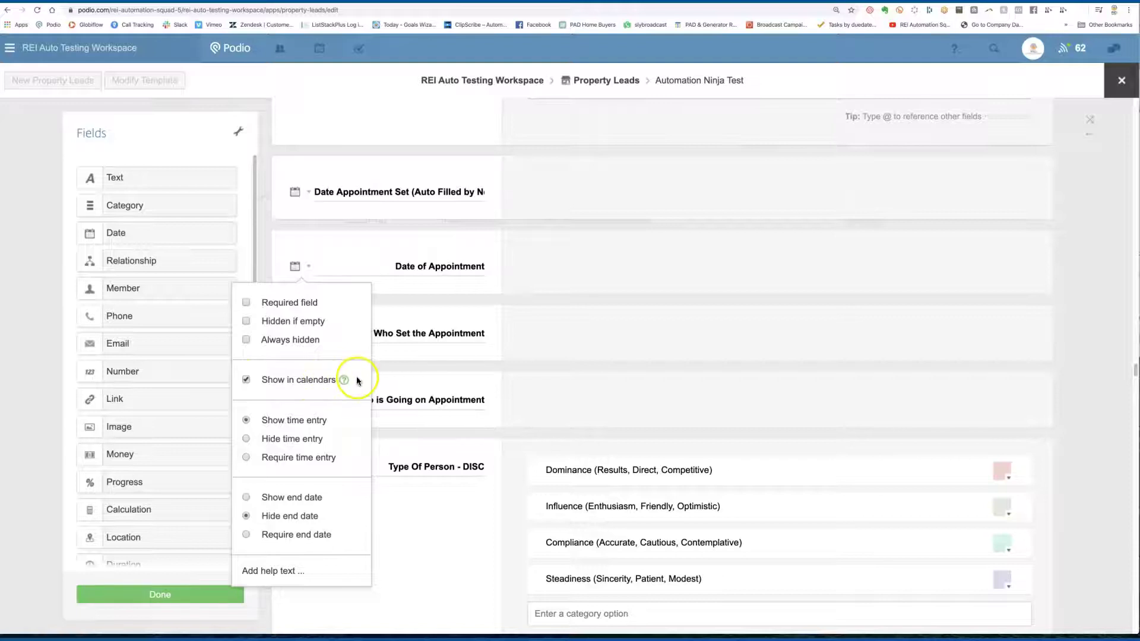
Step: Close the template editor, check the workspace calendar's settings, then return to the Property Leads list
click(1113, 93)
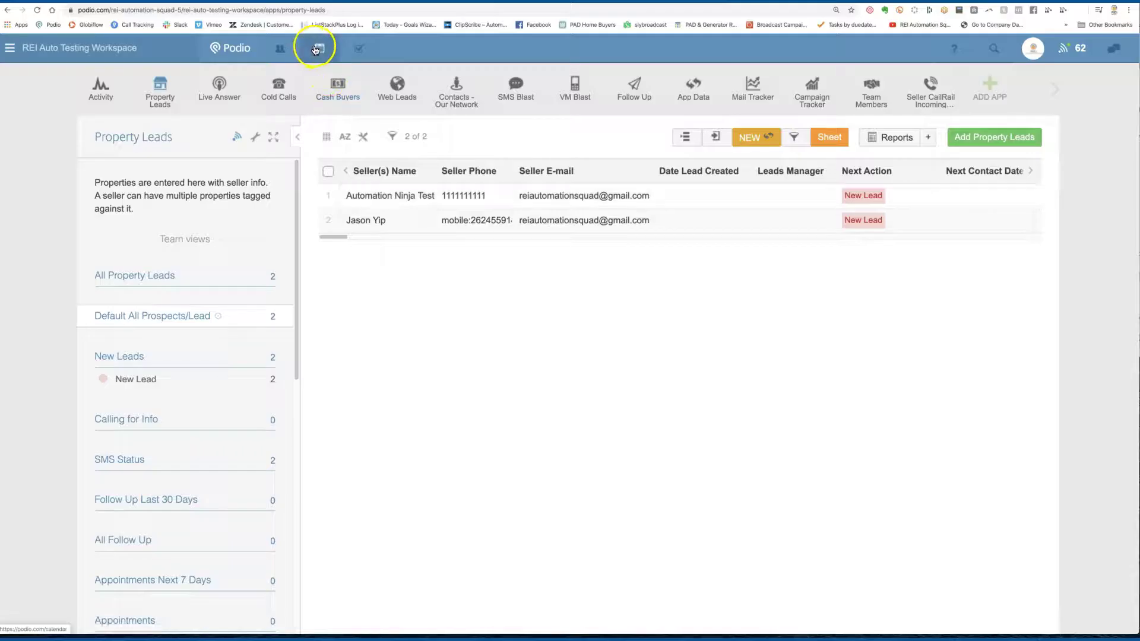
click(317, 49)
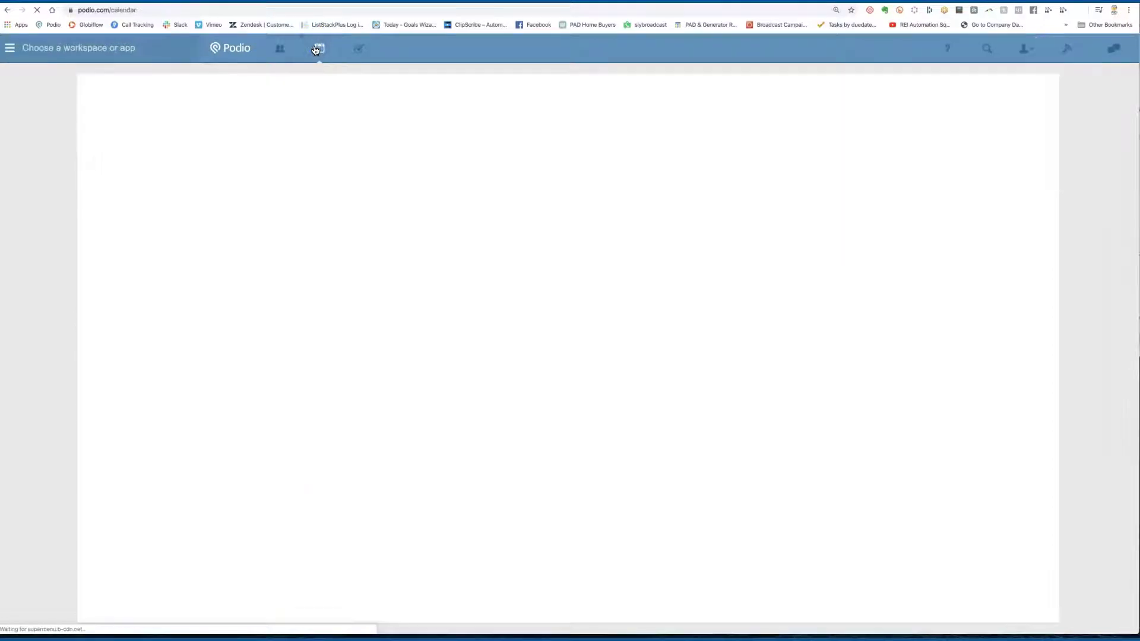
click(1031, 104)
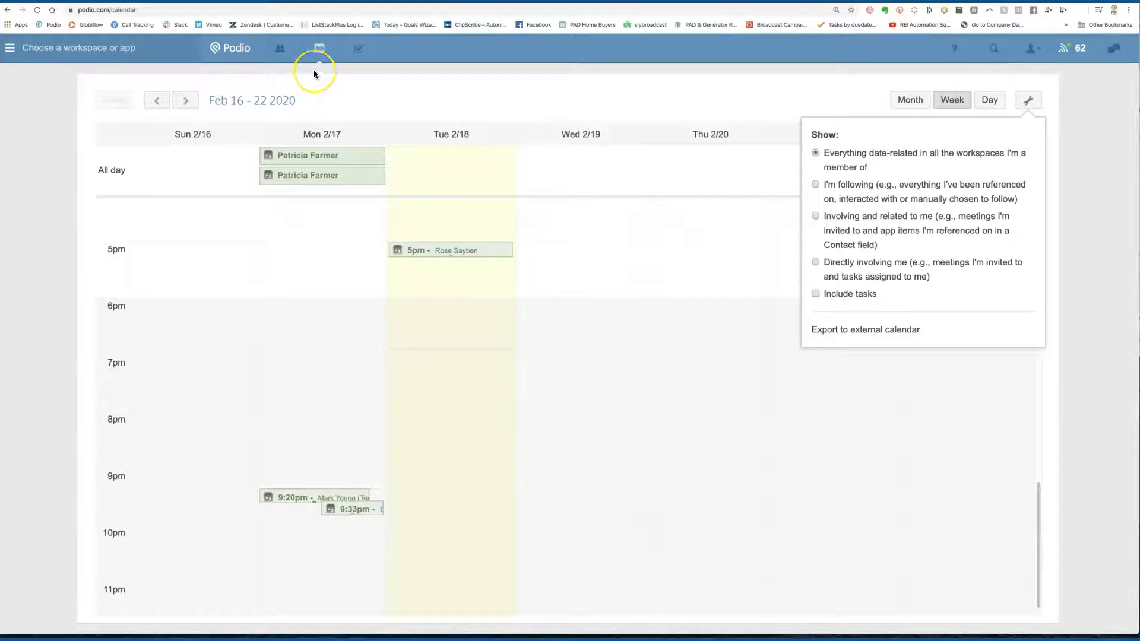
click(7, 10)
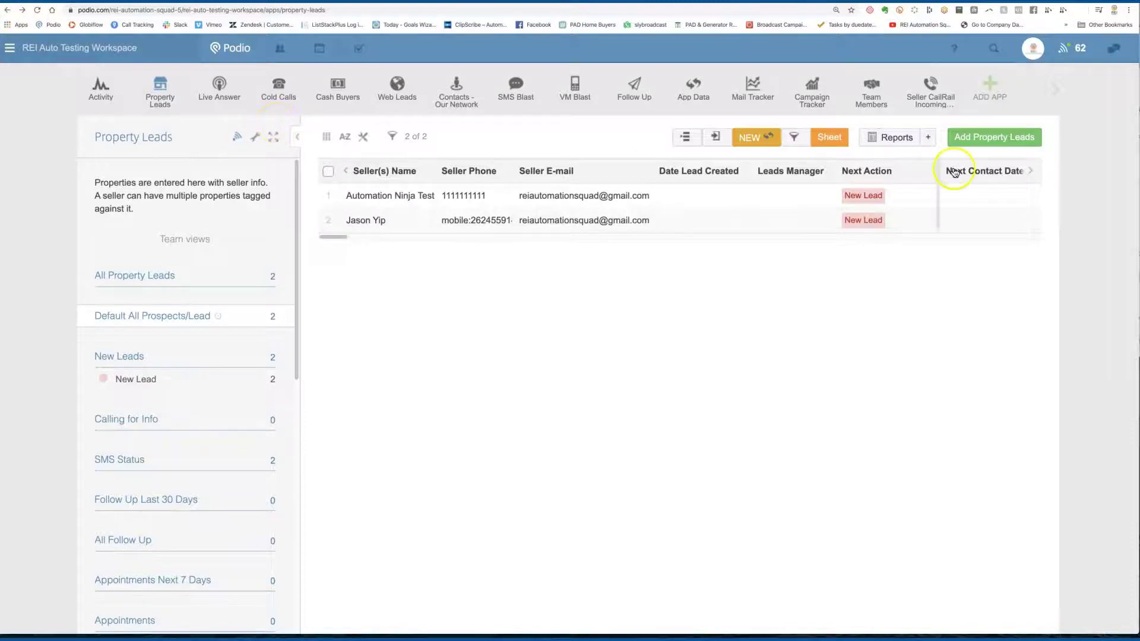
Step: Create a custom Event app named Appointments, with item name Appointments and the handshake icon
click(1061, 88)
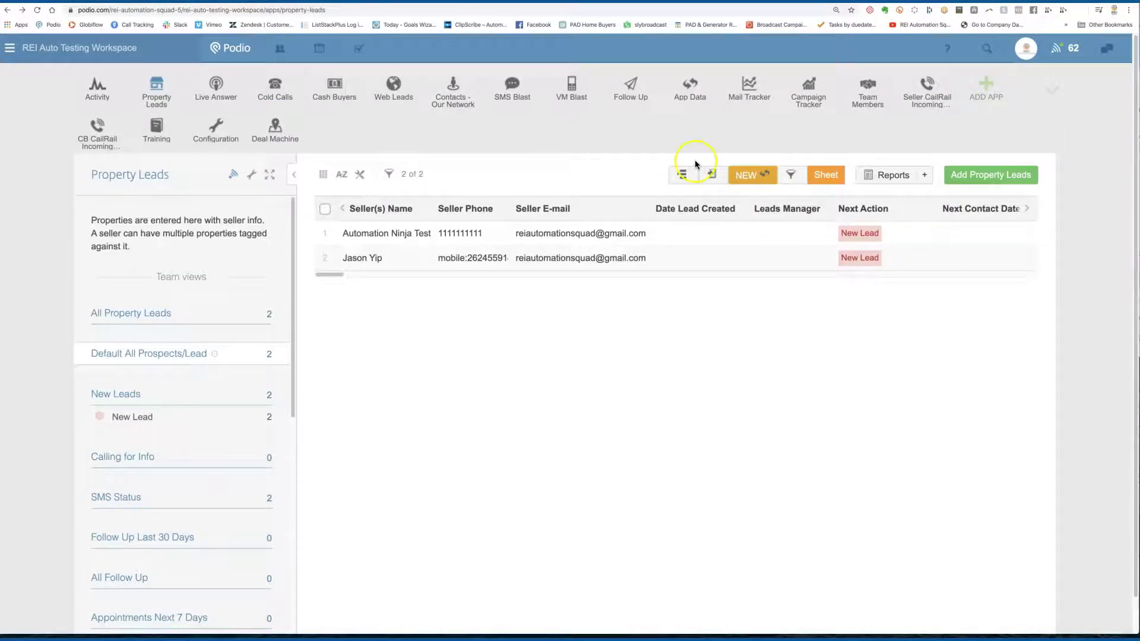
click(979, 88)
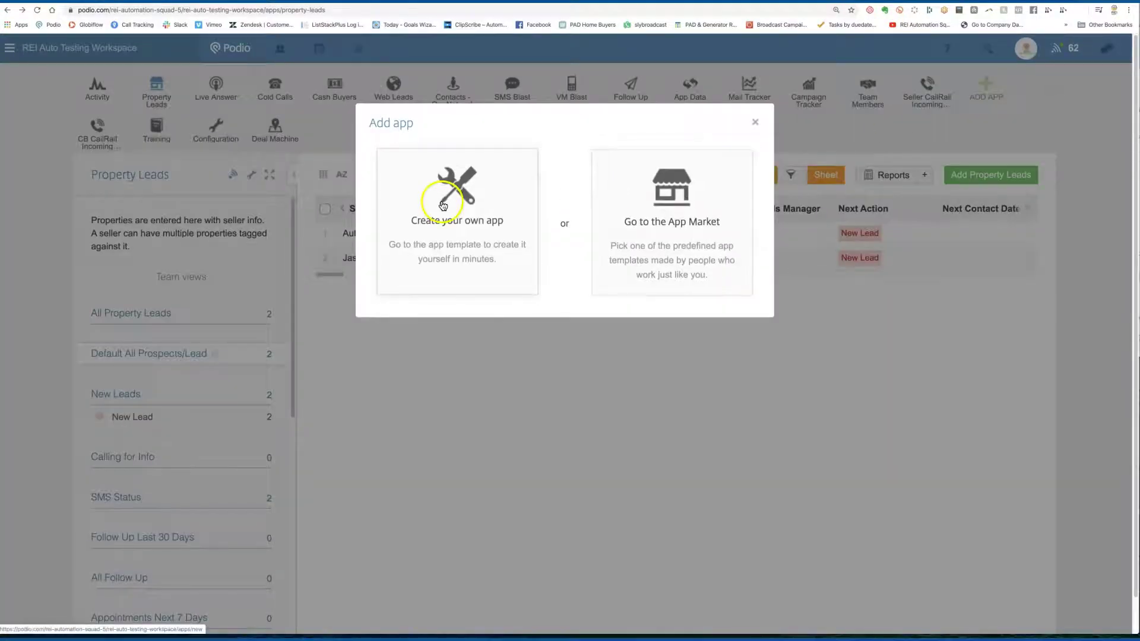
click(442, 205)
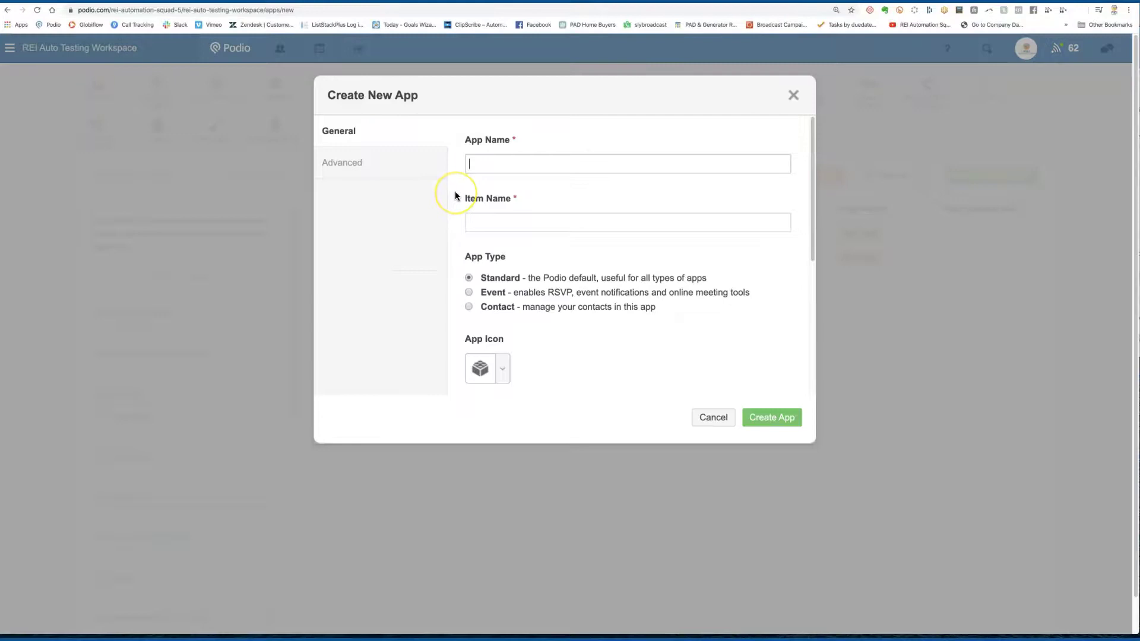
text(Appointments)
click(497, 222)
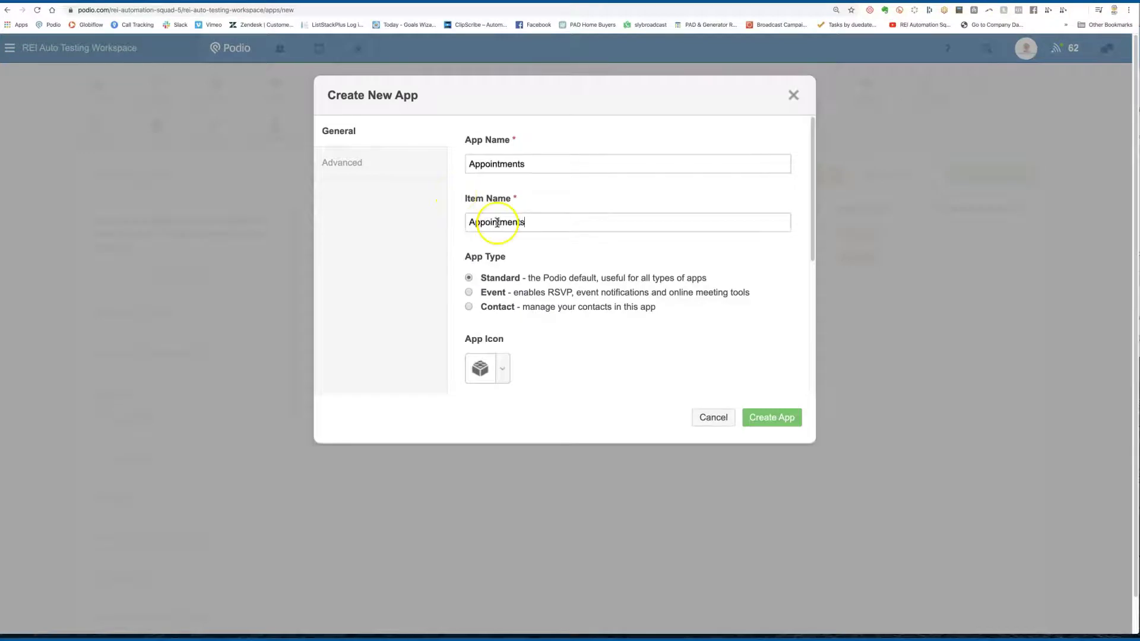
click(467, 293)
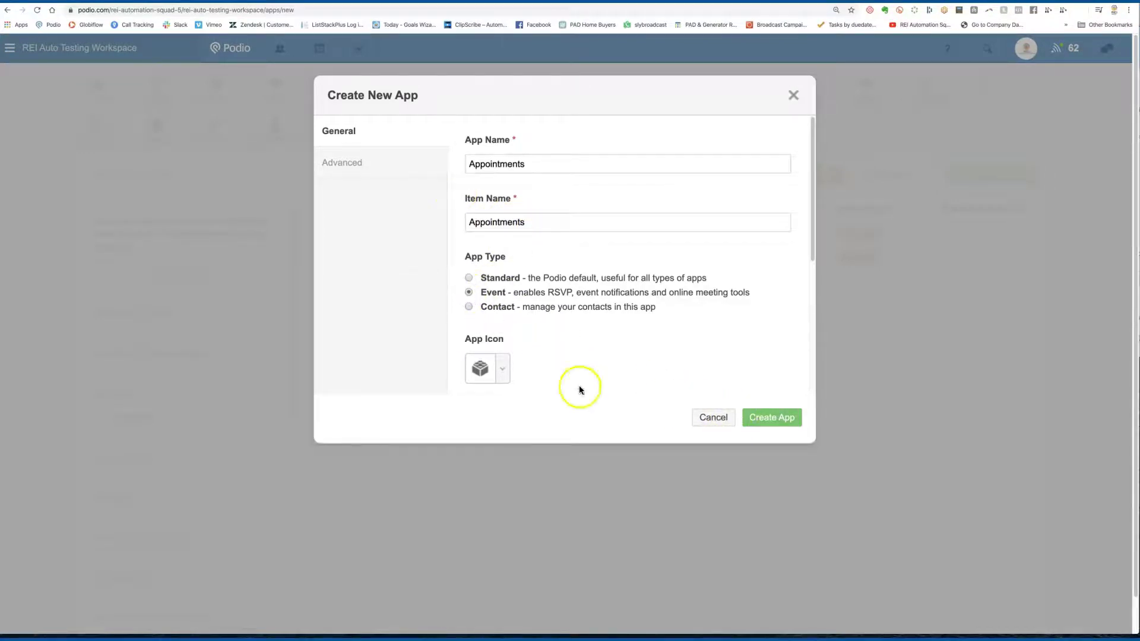
click(496, 369)
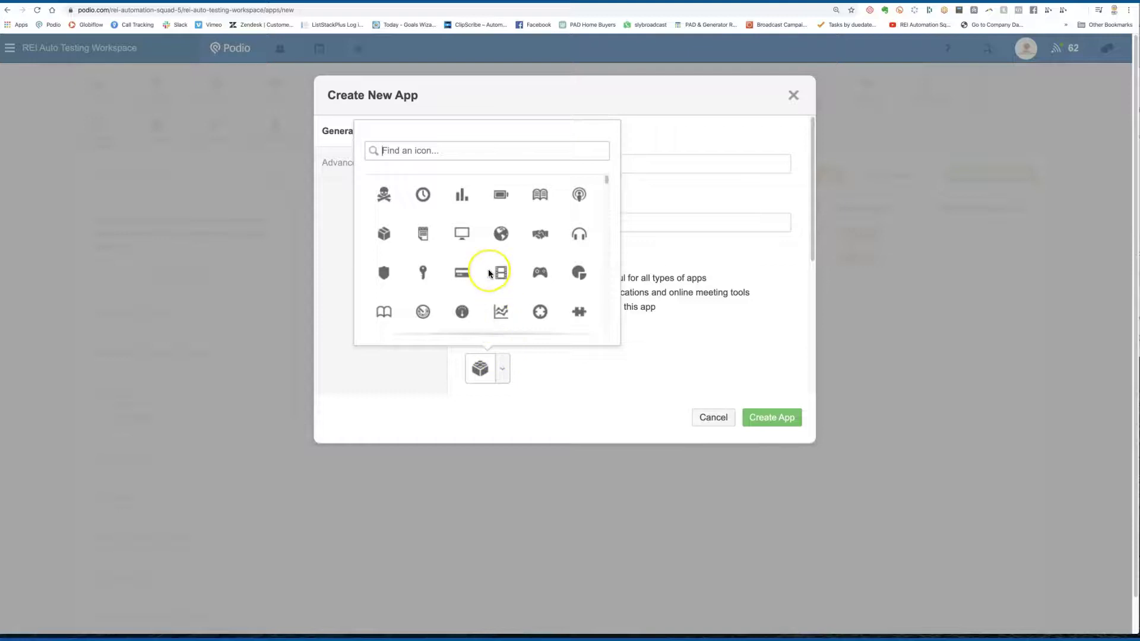
click(540, 233)
click(380, 167)
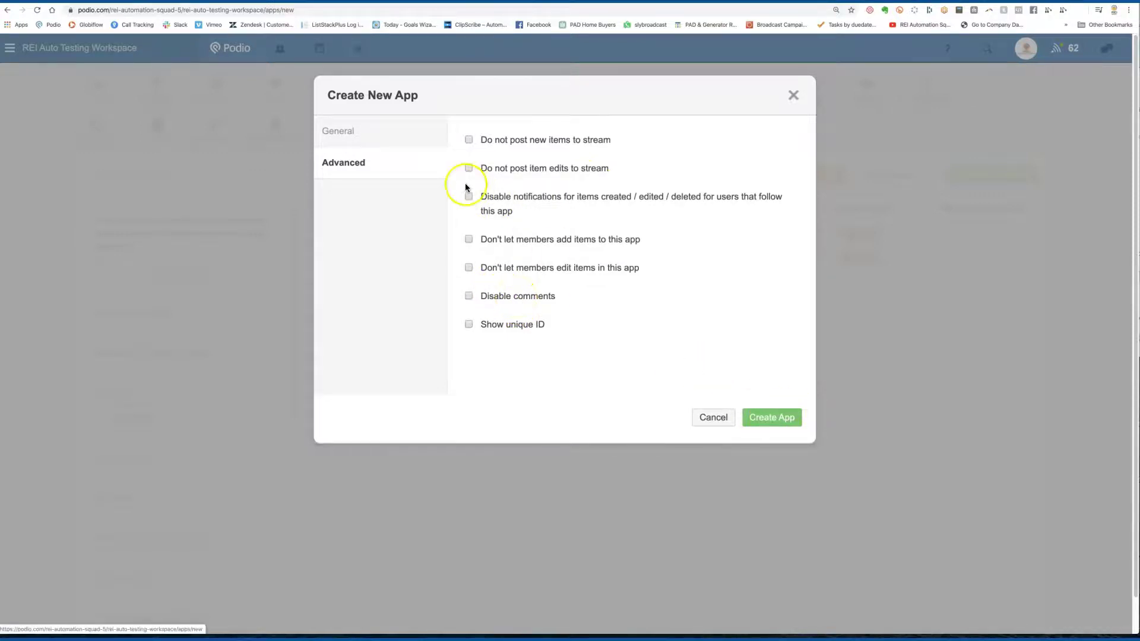
click(367, 136)
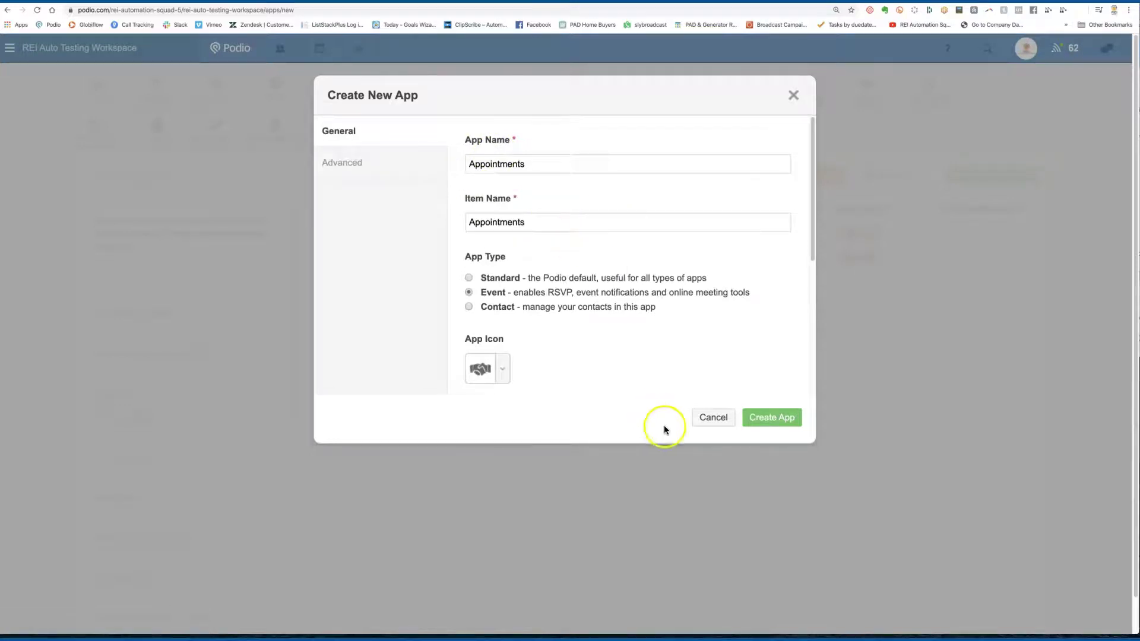
click(793, 416)
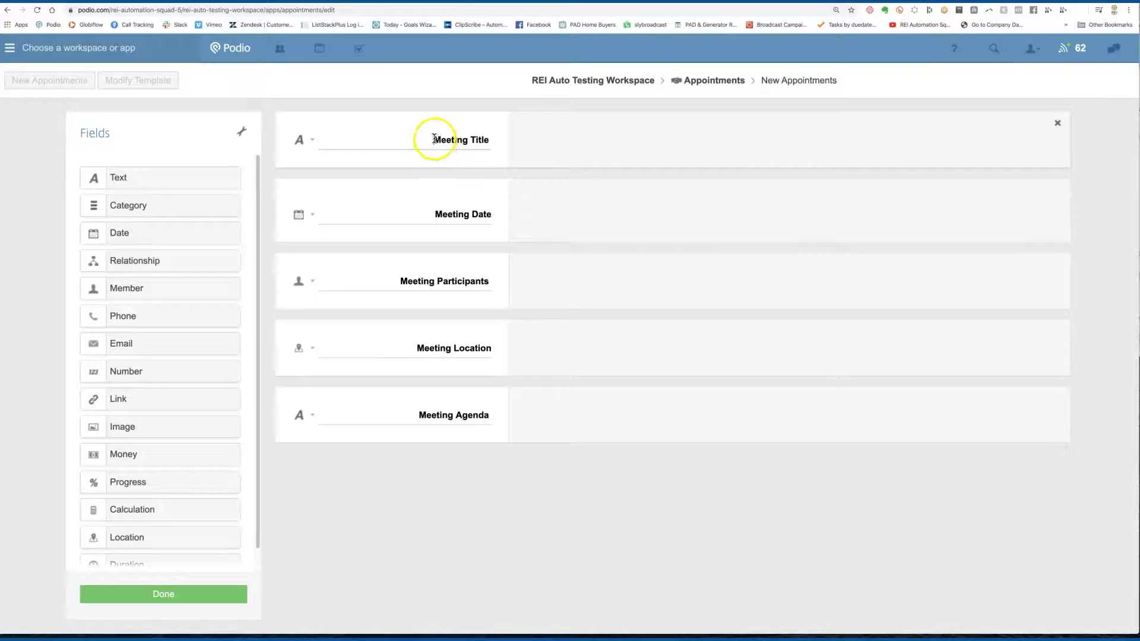
Step: Rename the Meeting Title field to Sellers Name
drag(433, 139, 506, 141)
click(504, 140)
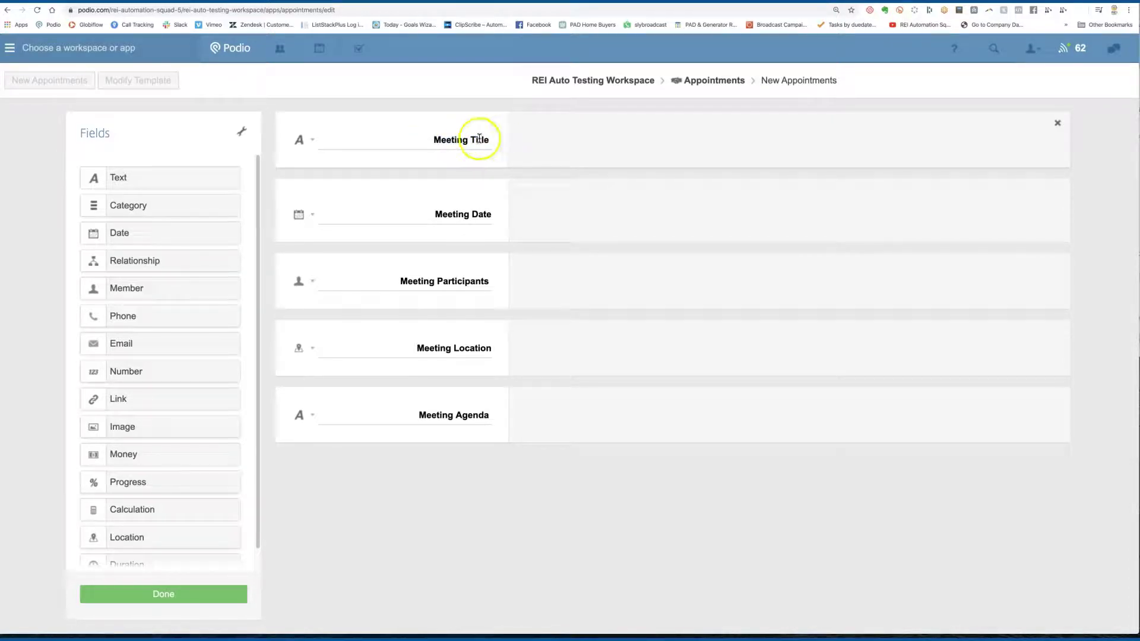
triple_click(458, 140)
click(456, 138)
triple_click(457, 138)
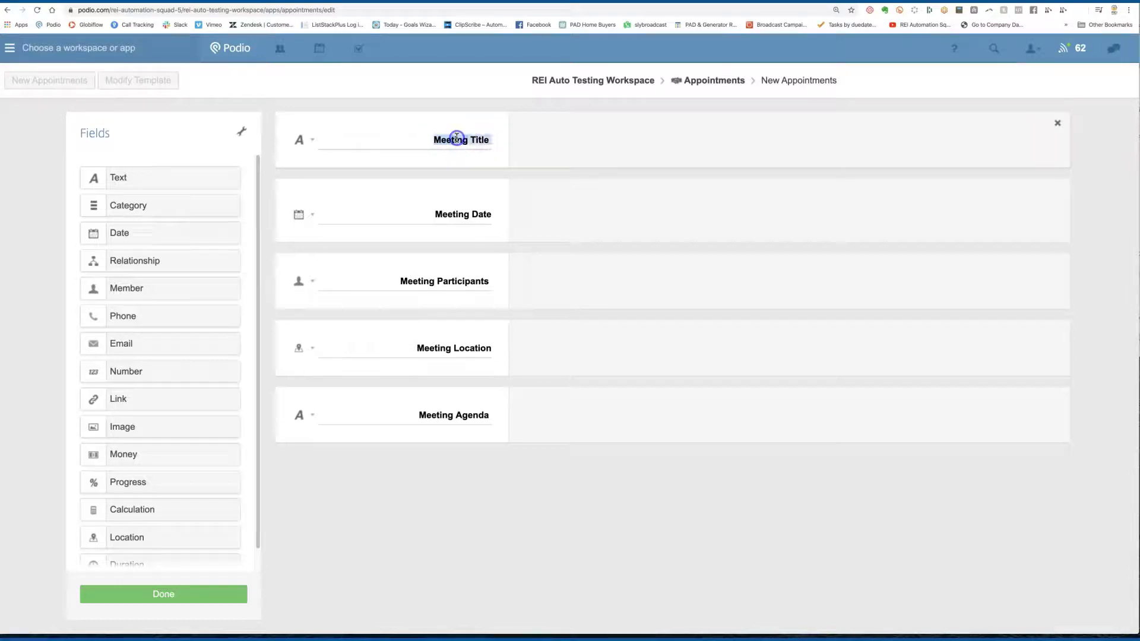
text(Seller)
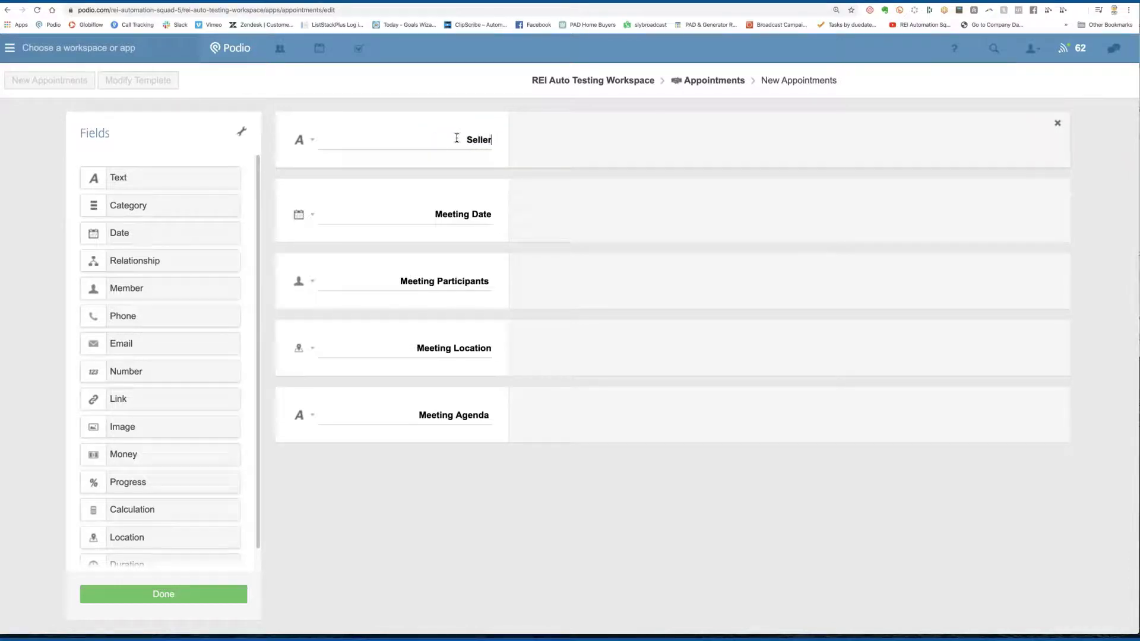
text(s Name)
Step: Add a Location field labelled Property Address below Sellers Name
scroll(150, 413, down, 1)
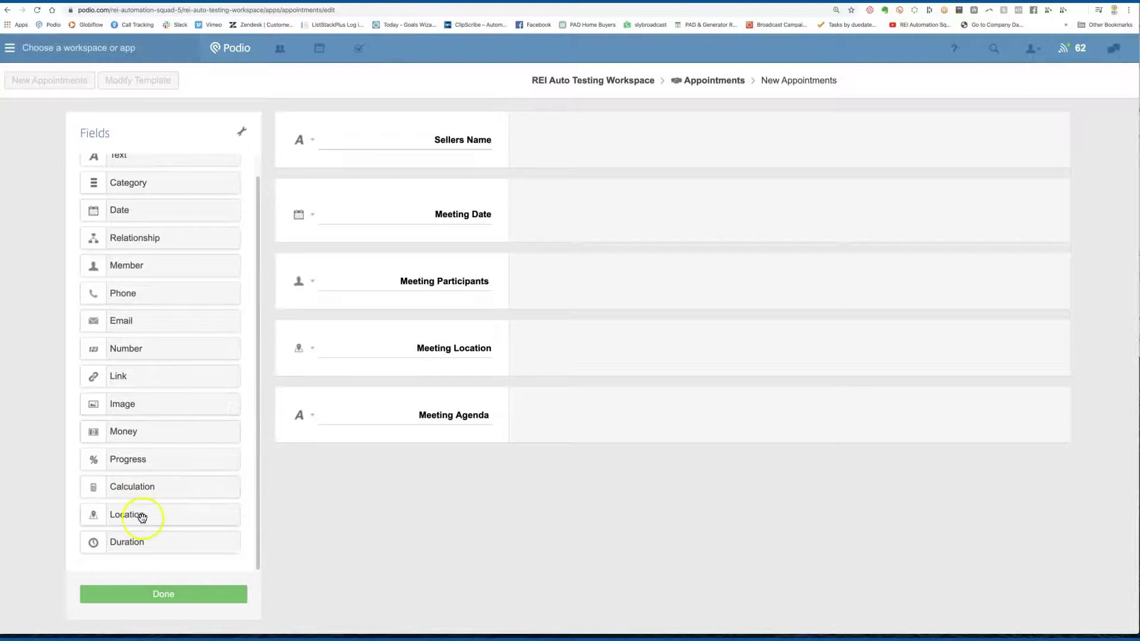
drag(143, 517, 374, 186)
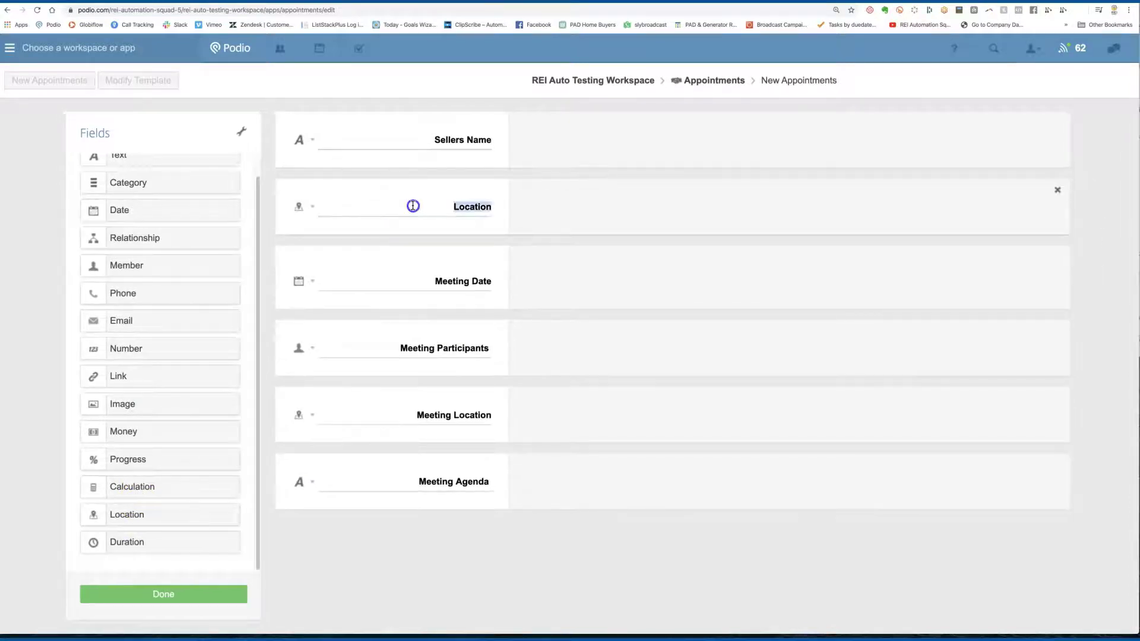
text(Property Address)
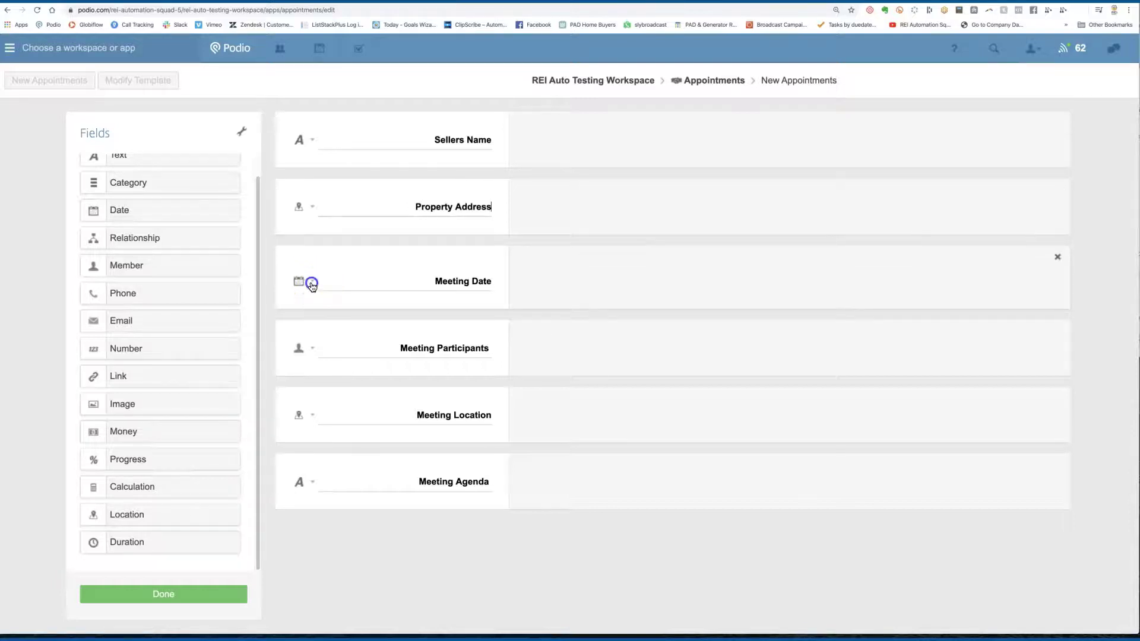
Step: Change options on the Meeting Date field and adjust the template's field layout
click(312, 281)
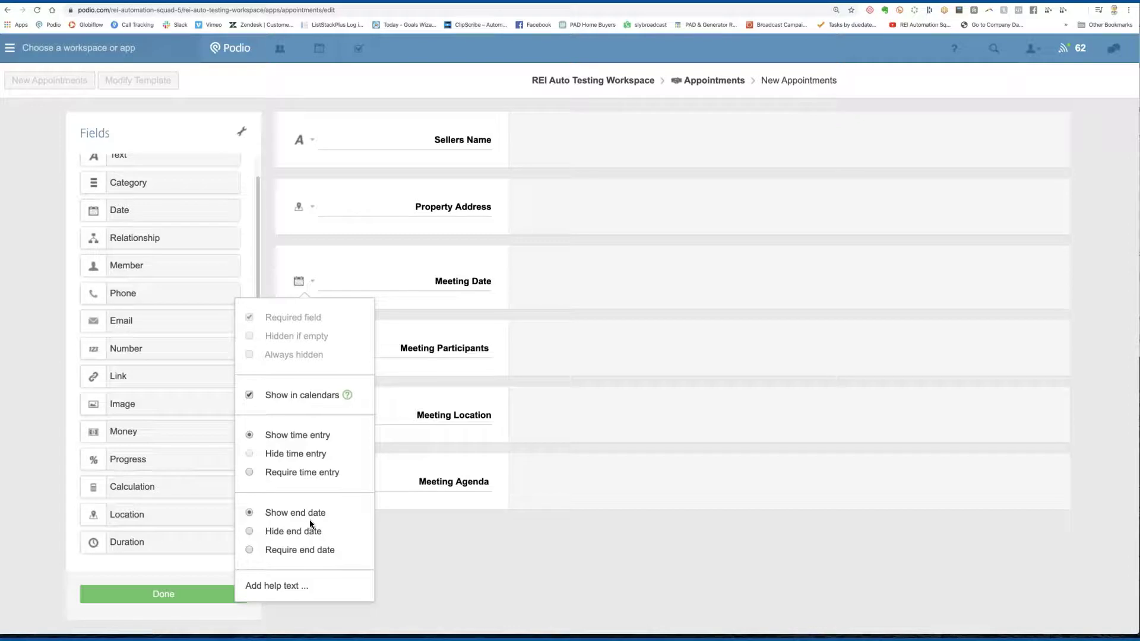
click(437, 467)
click(540, 367)
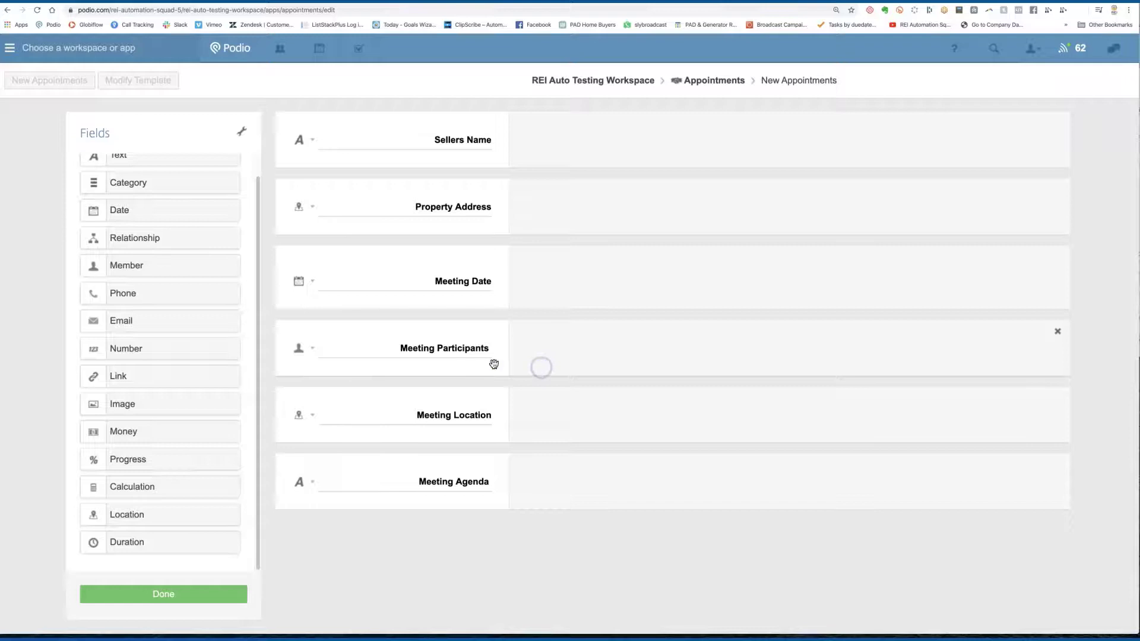
drag(321, 356, 470, 355)
click(440, 426)
click(435, 486)
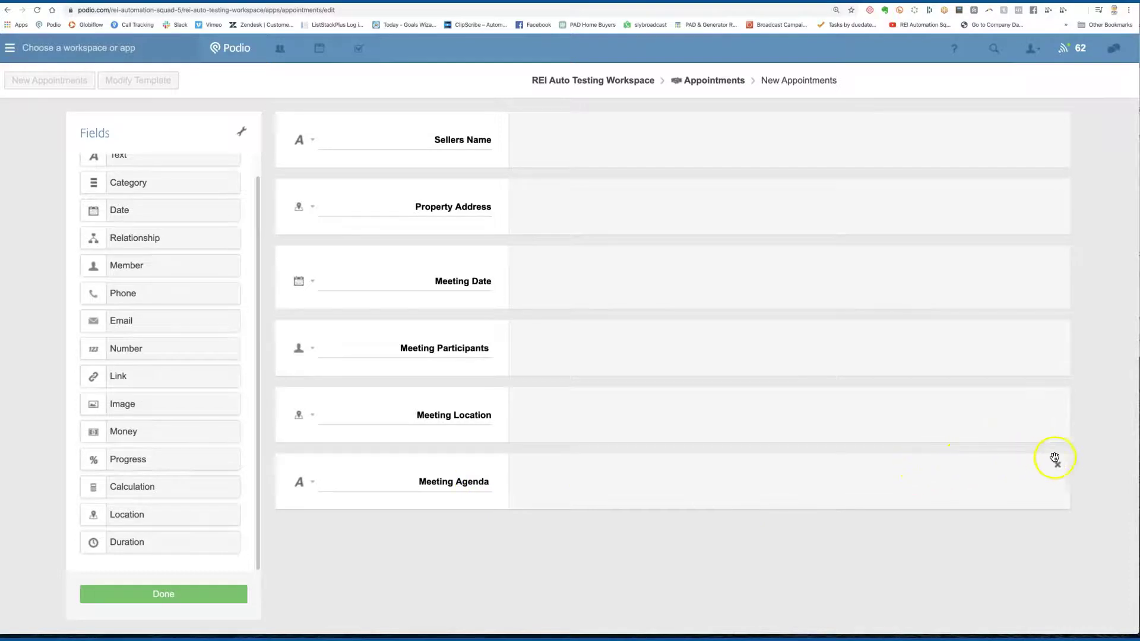
Step: Delete the Meeting Agenda and Meeting Location fields, also removing them from existing items
click(1058, 466)
click(376, 202)
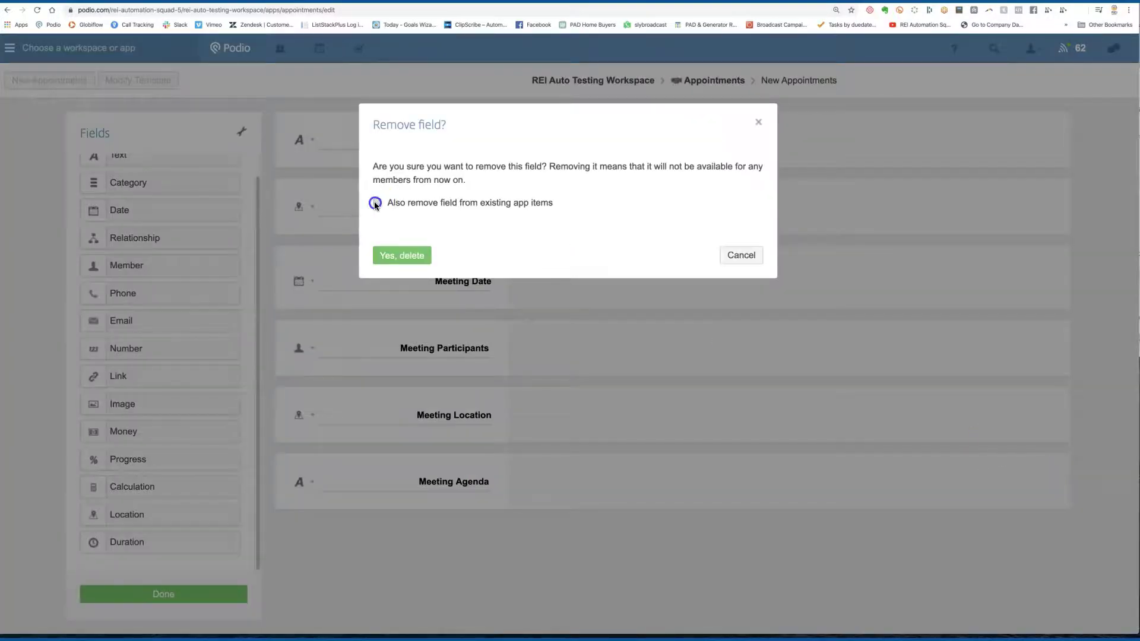
click(402, 254)
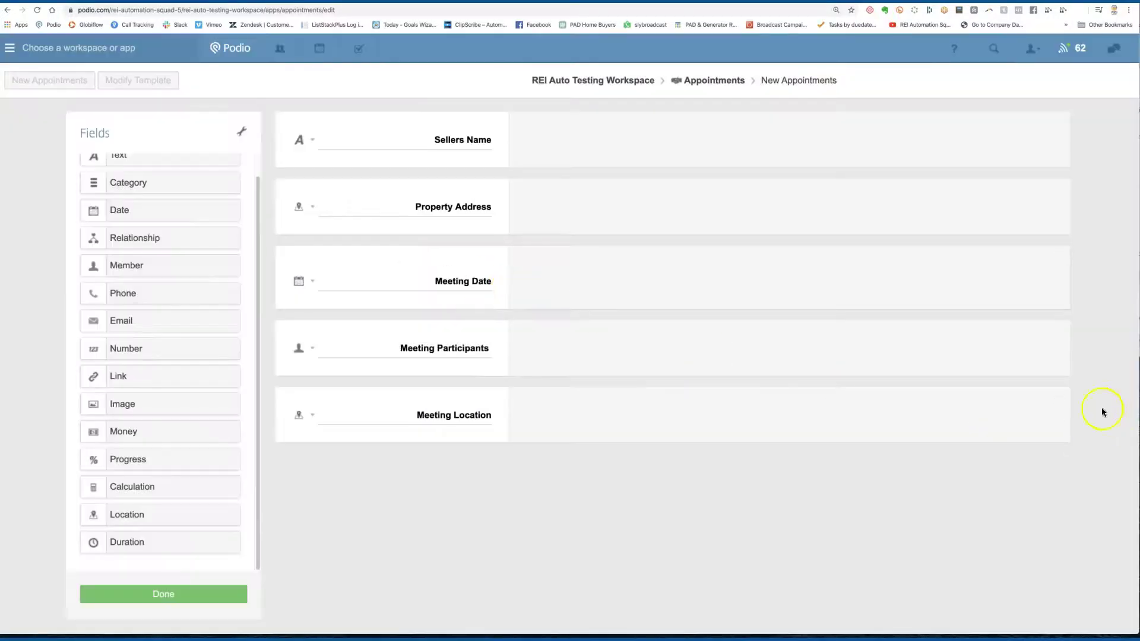
click(1056, 399)
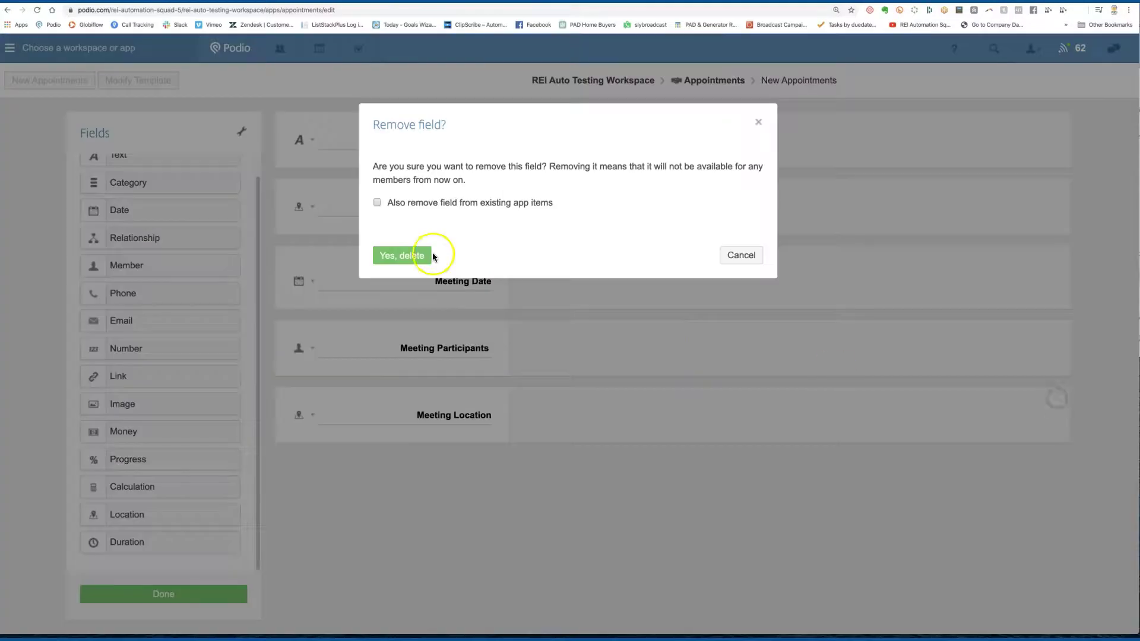
click(406, 202)
click(402, 254)
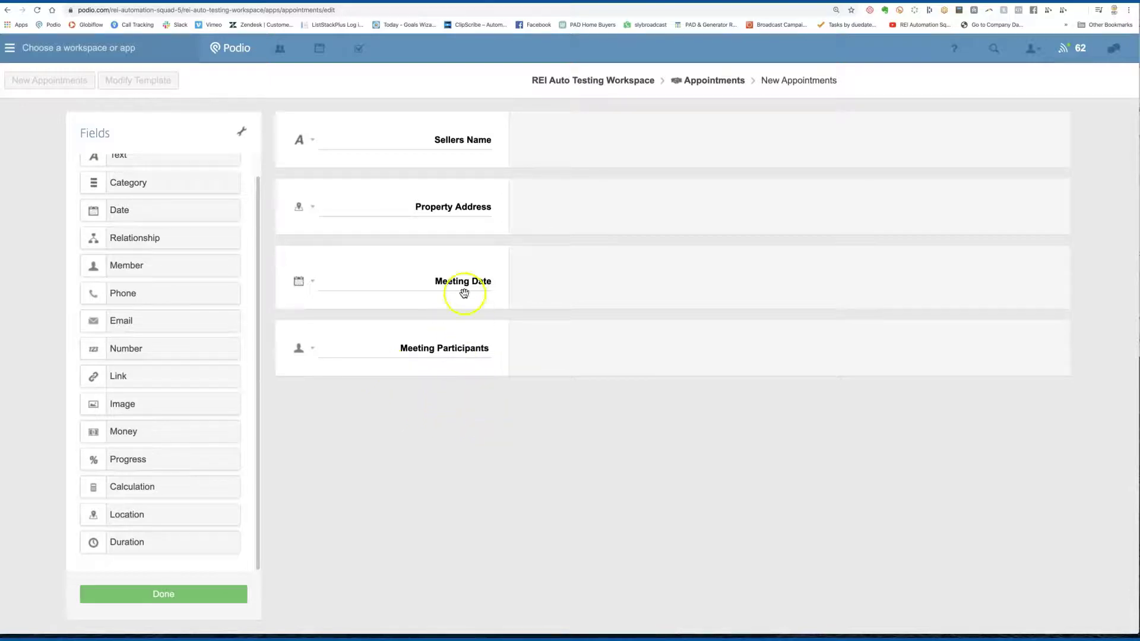
Step: Add a Phone field below Sellers Name, label it Sellers Phone, and save the template
scroll(175, 180, up, 1)
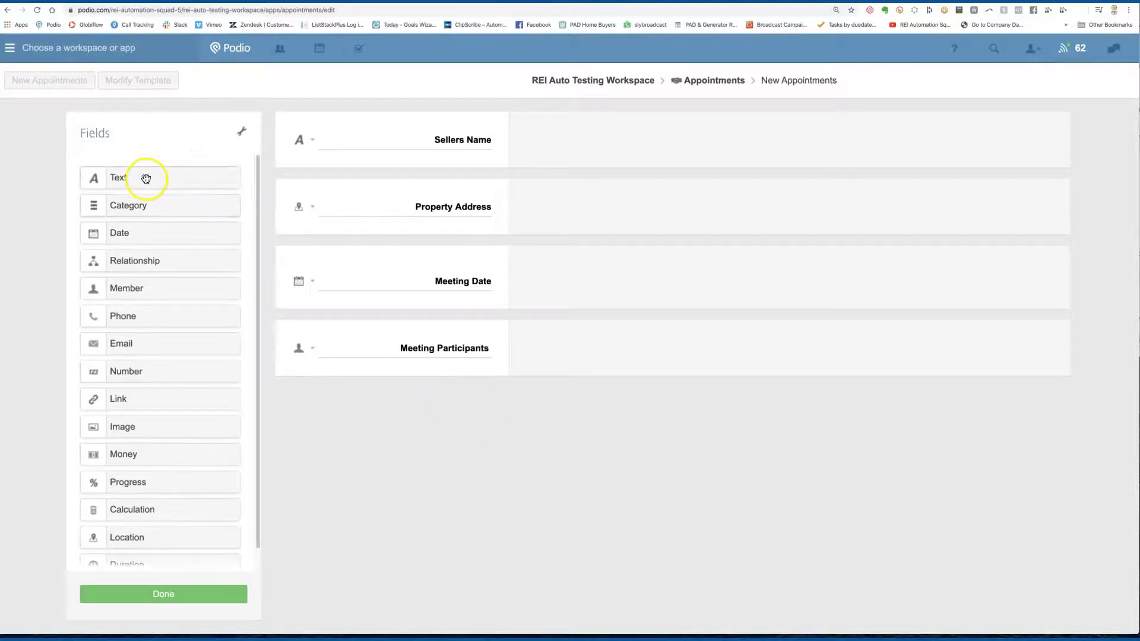
drag(146, 178, 356, 191)
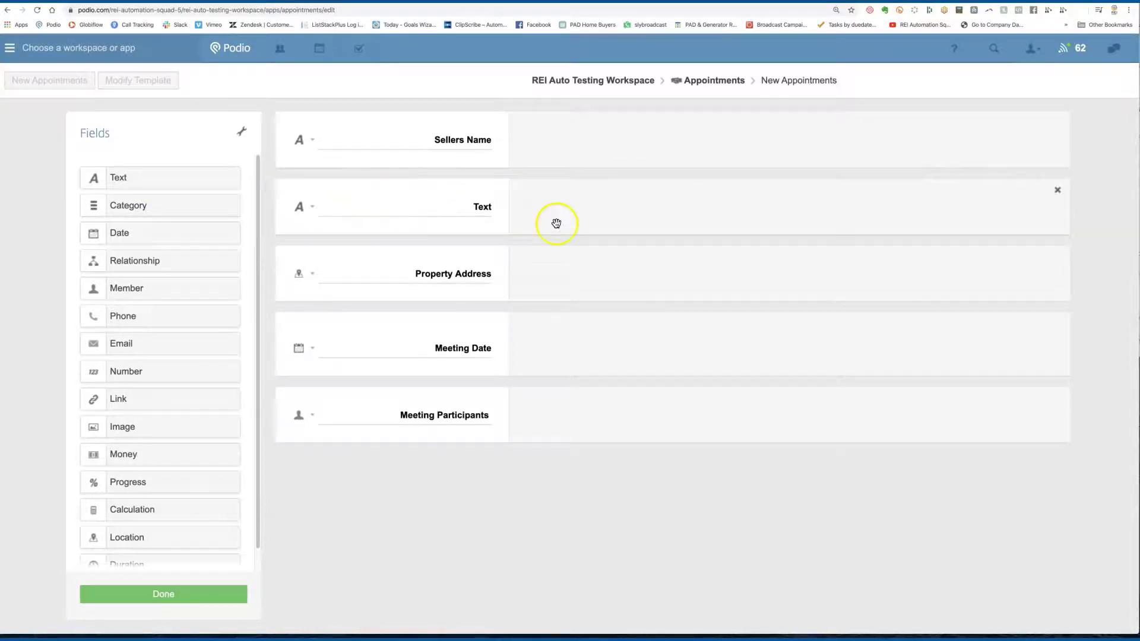
click(1058, 191)
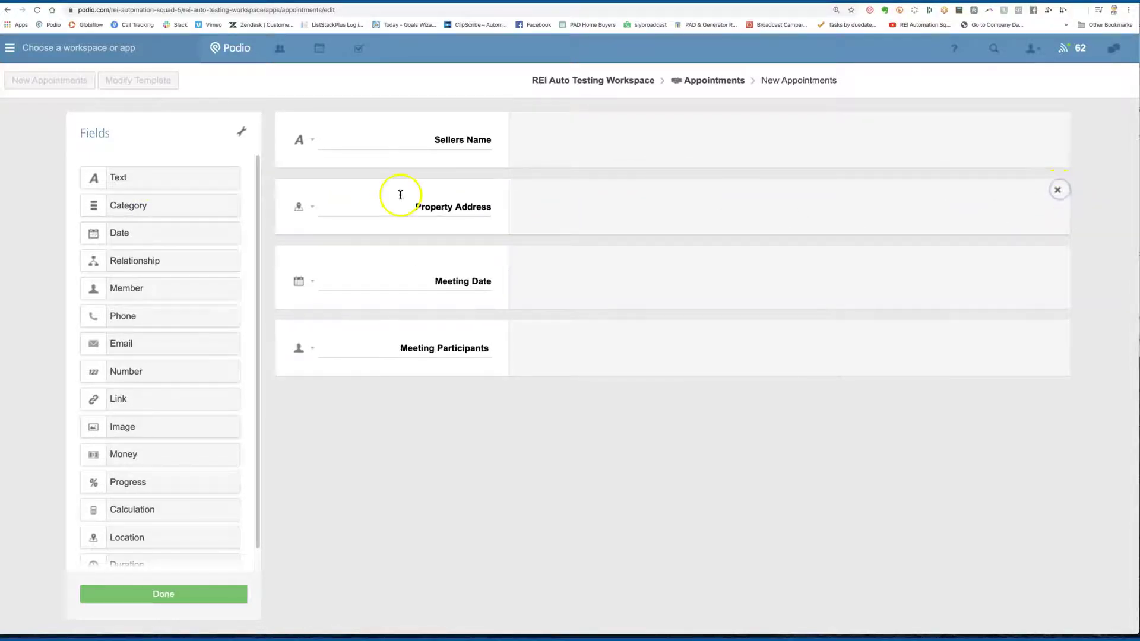
drag(119, 322, 303, 202)
click(445, 206)
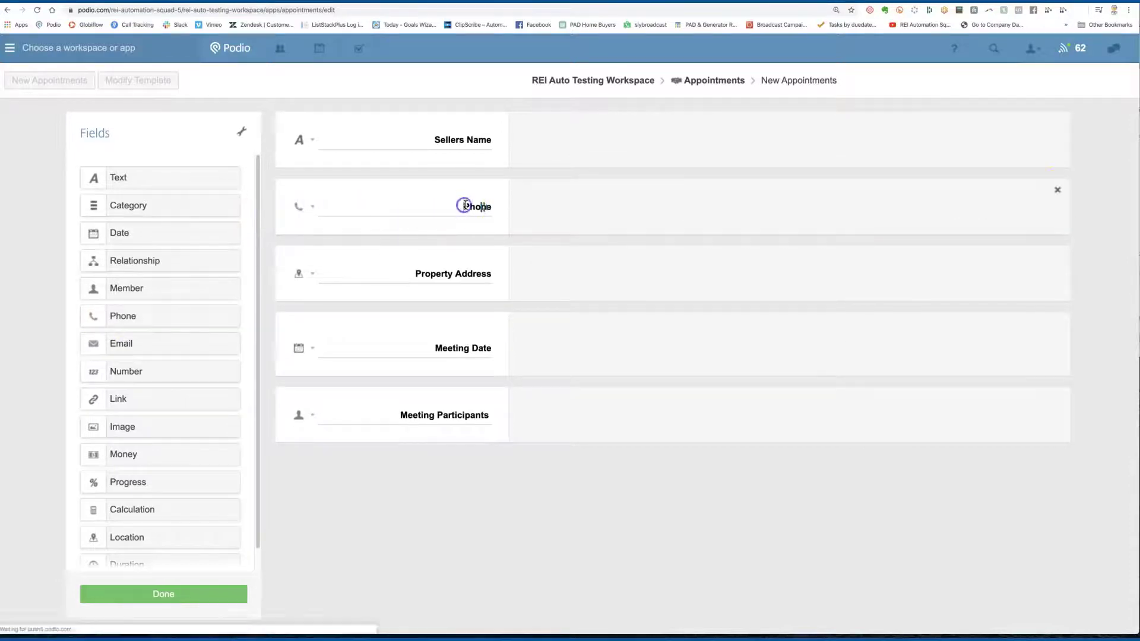
text(Sellers)
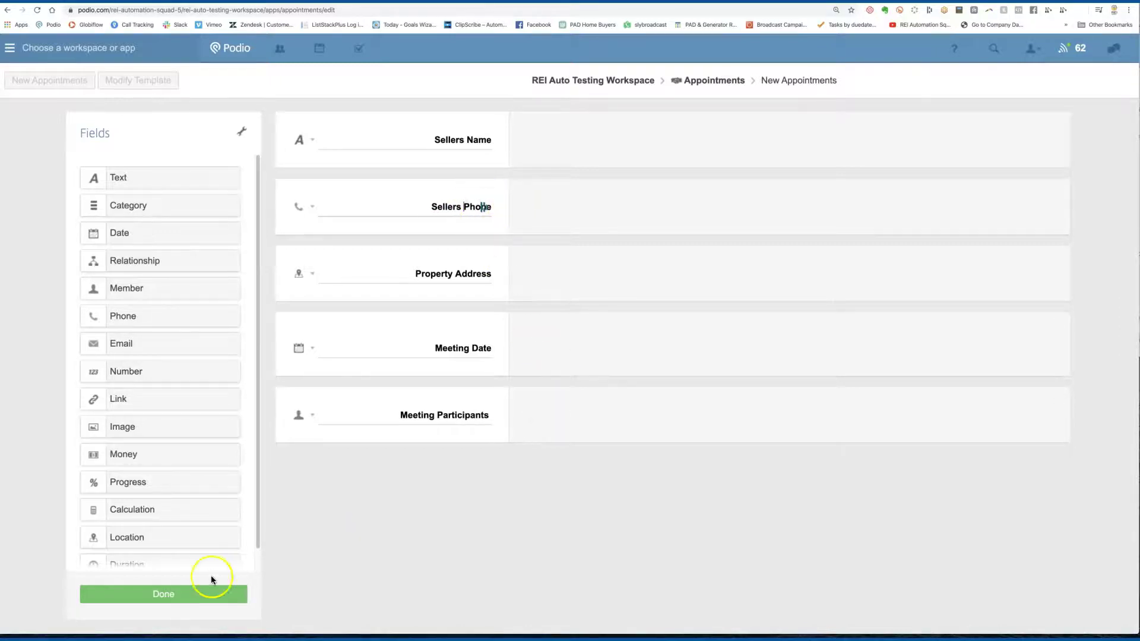
click(219, 593)
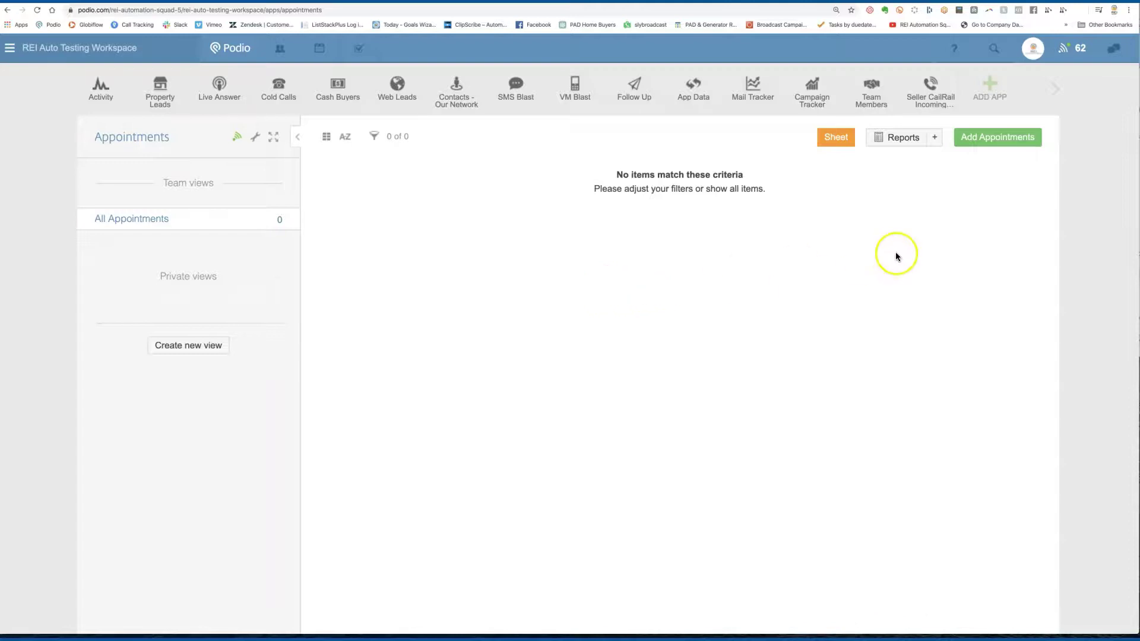
Step: Start a new appointment with the seller's name, phone number and the suggested property address
click(969, 139)
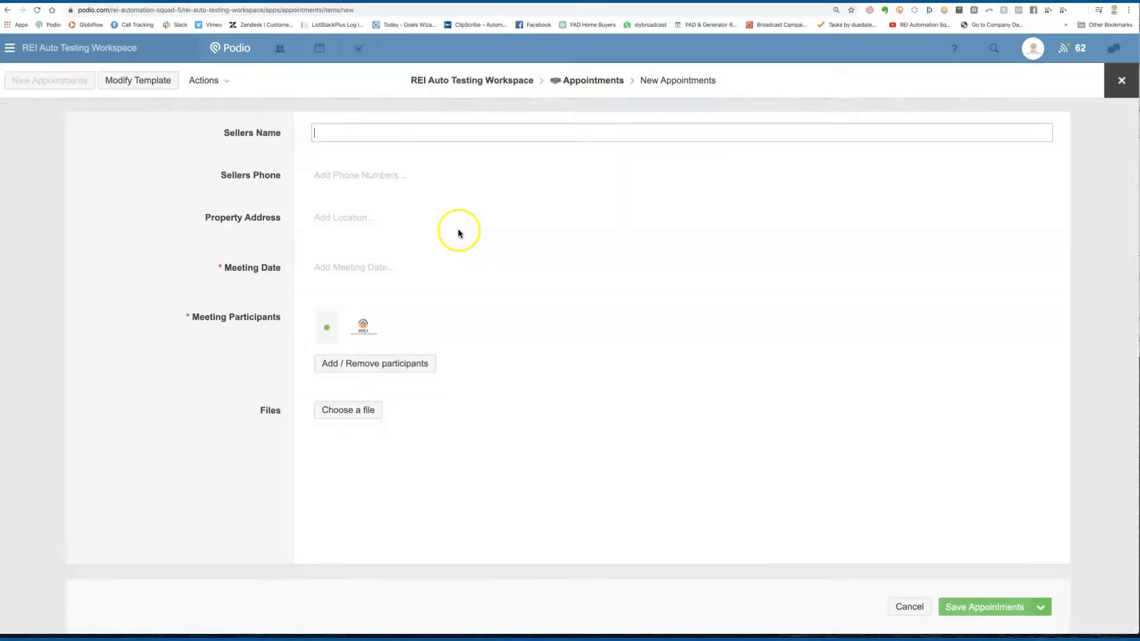
text(Timmy)
click(363, 175)
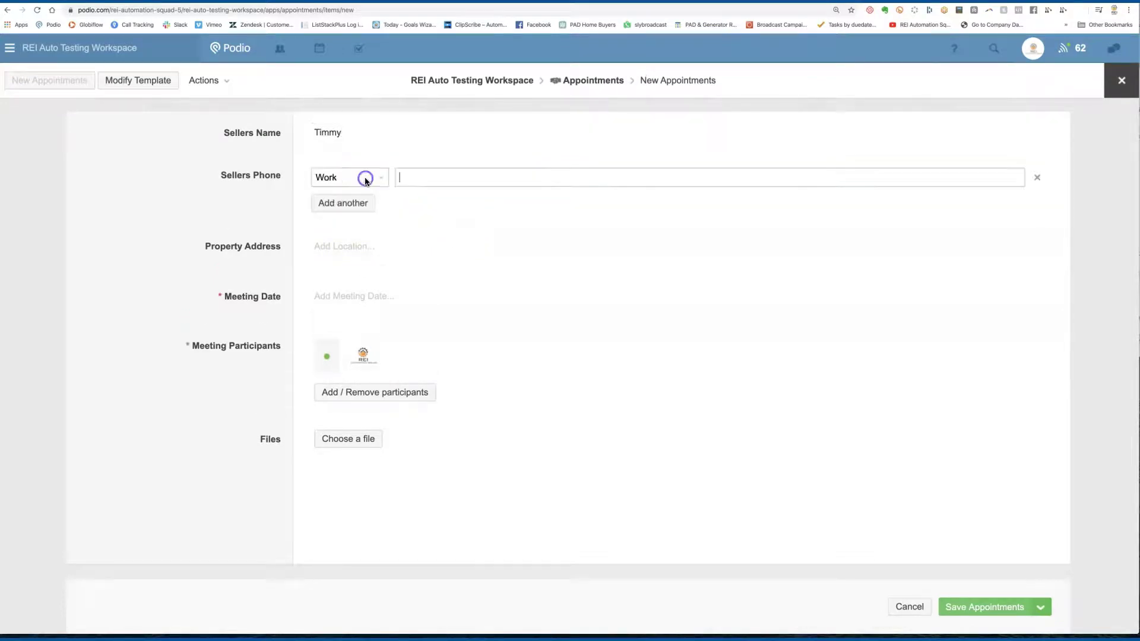
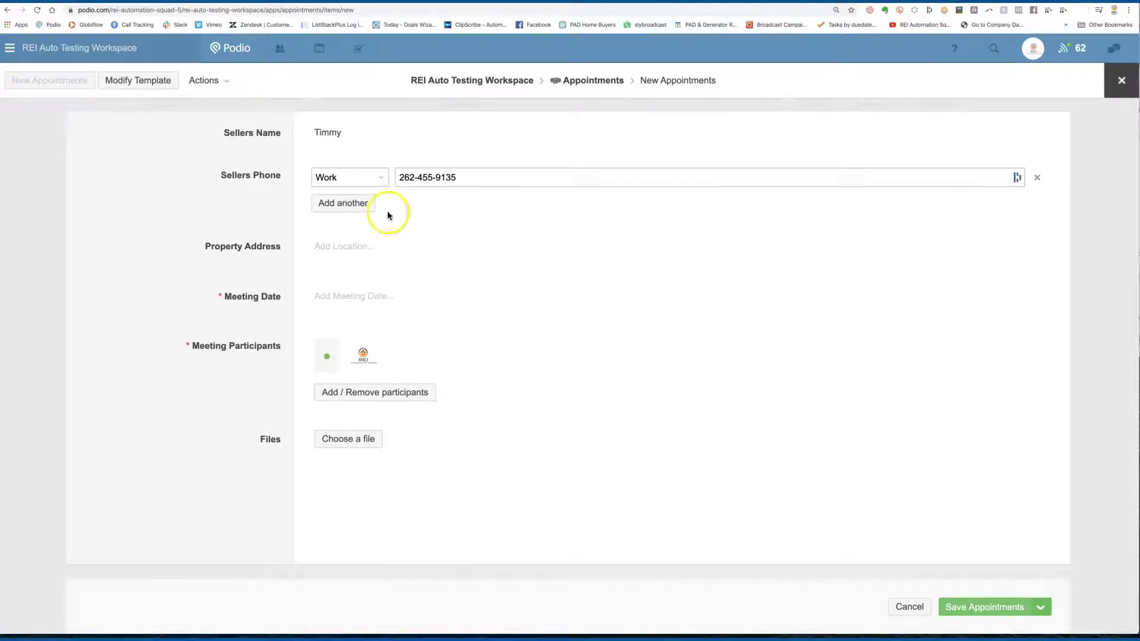
click(324, 250)
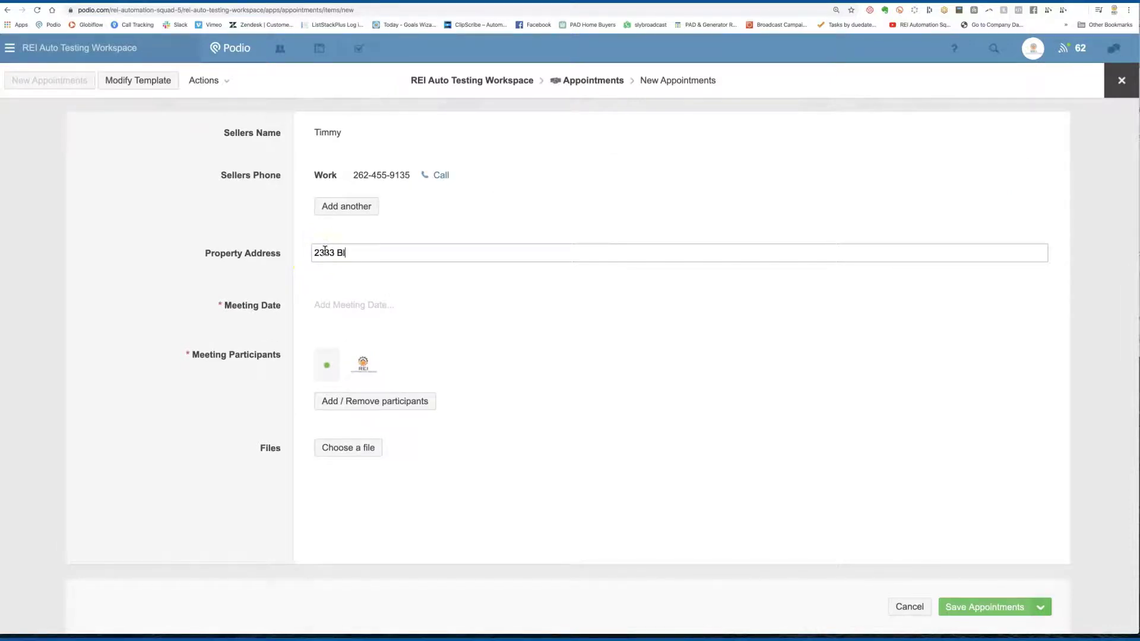
click(454, 316)
Step: Set the meeting to 02/18/2020, 07:00–08:00 PM and save the appointment
scroll(453, 320, down, 3)
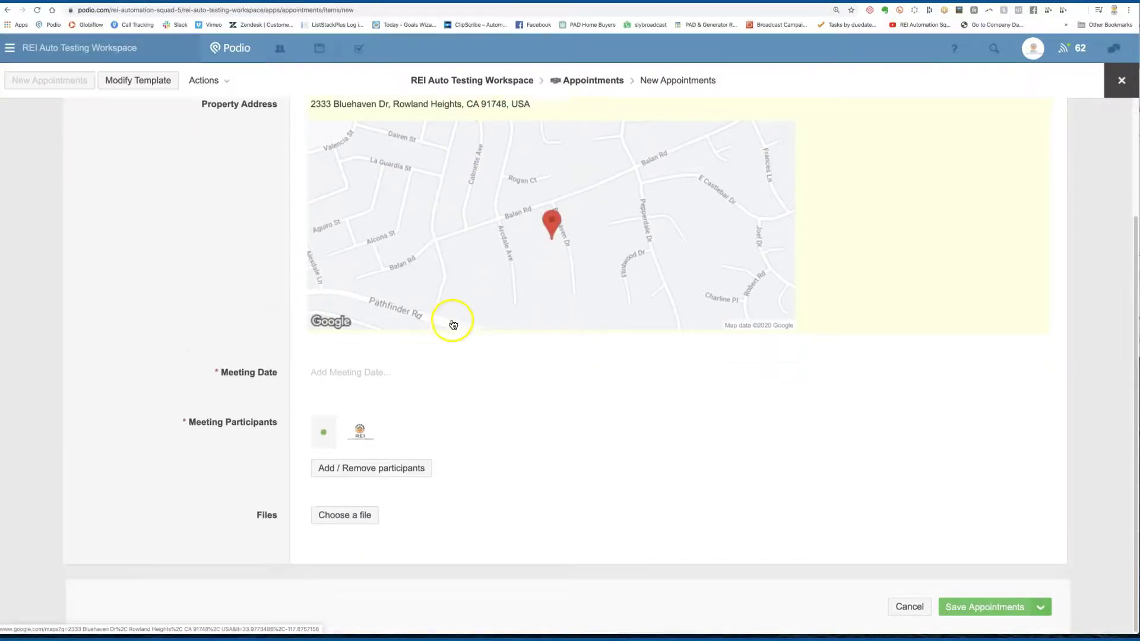
click(380, 370)
click(375, 505)
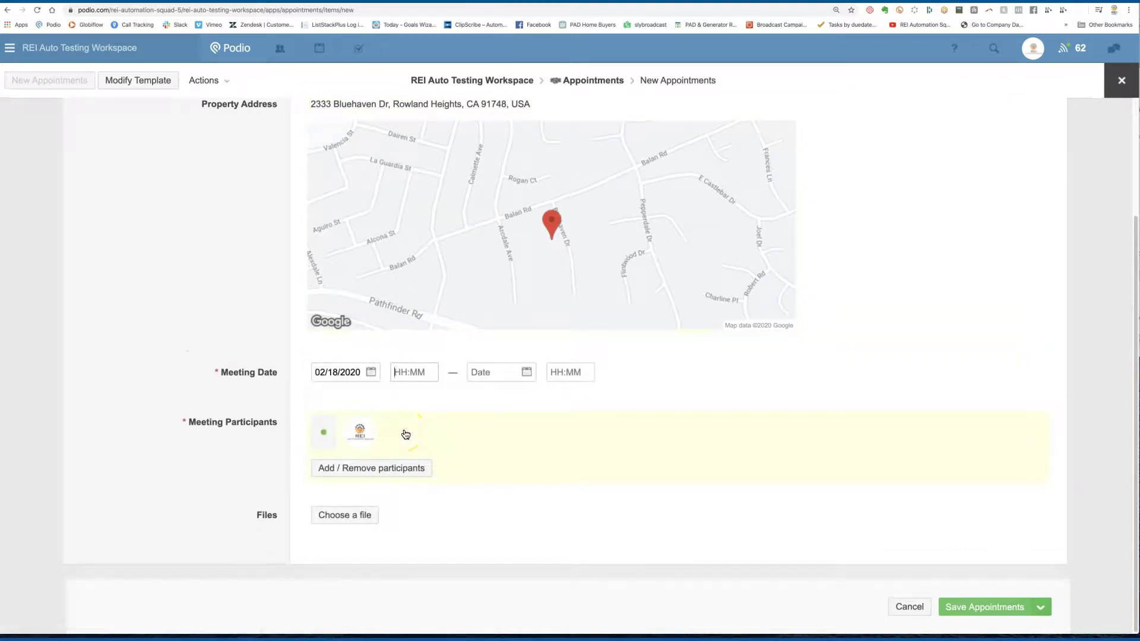
click(404, 375)
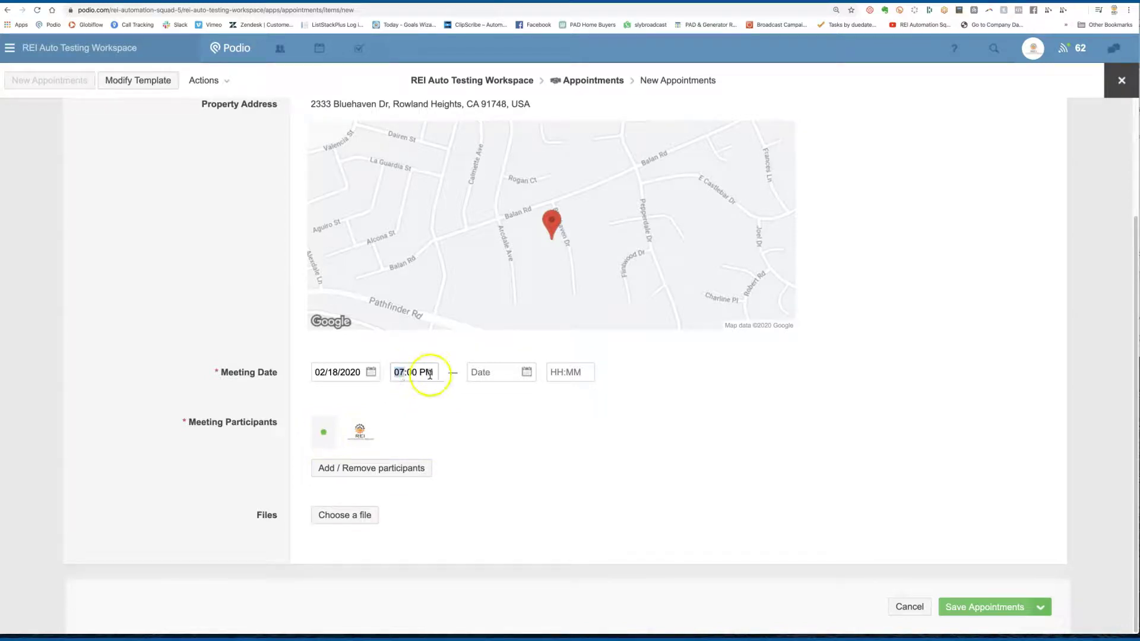
click(511, 366)
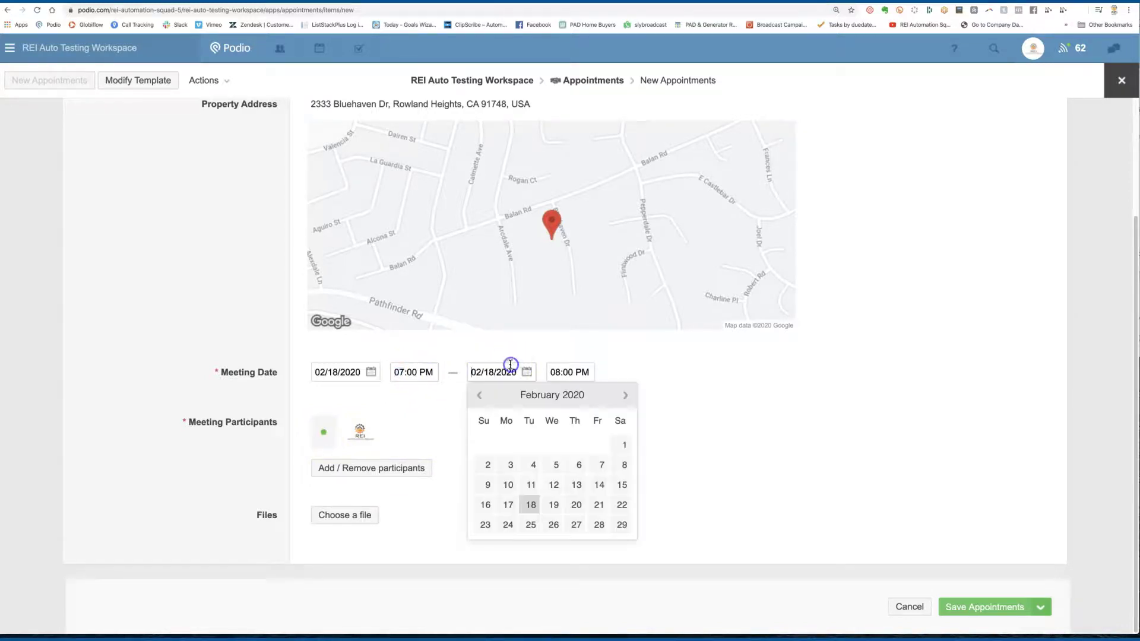
click(531, 505)
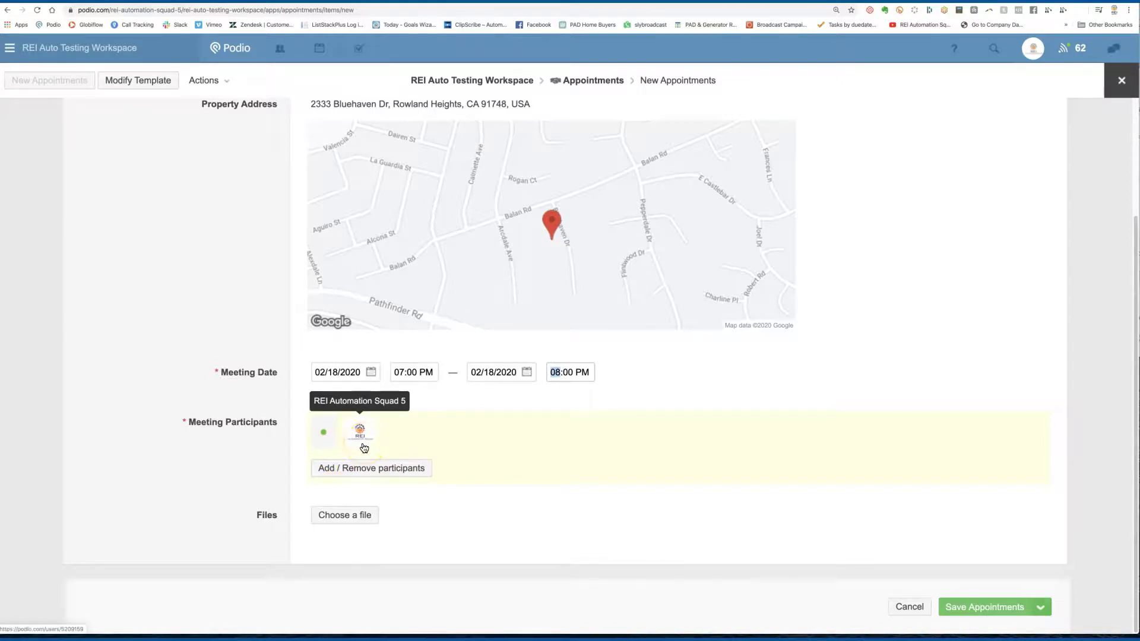
click(987, 609)
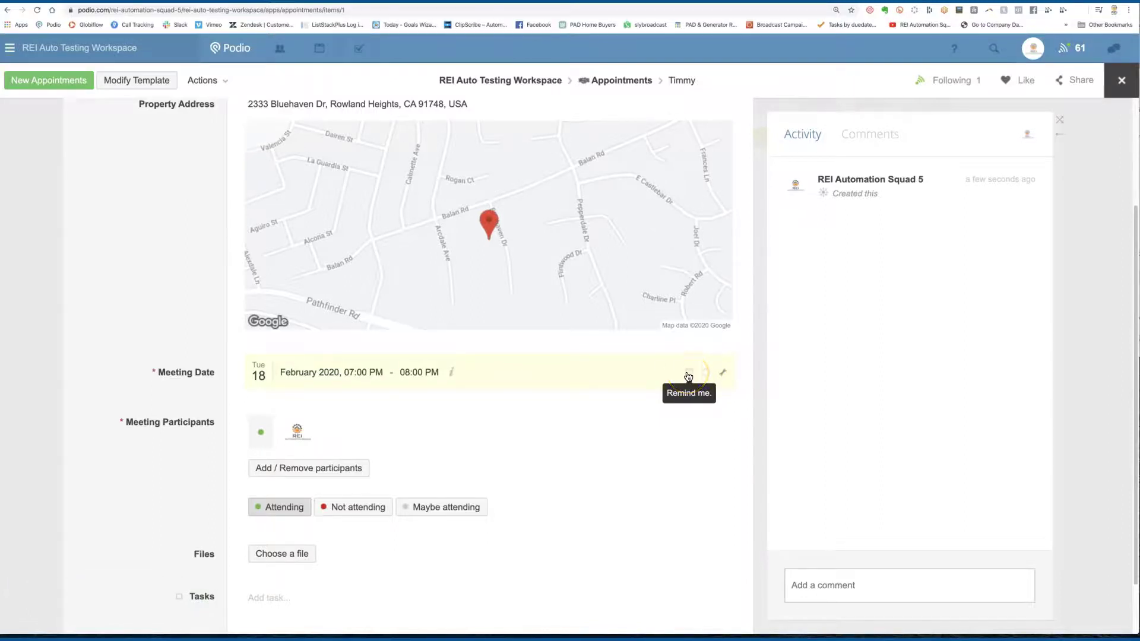
Step: Check the meeting date's reminder timings without setting one, then download the meeting as an .ics file
click(687, 374)
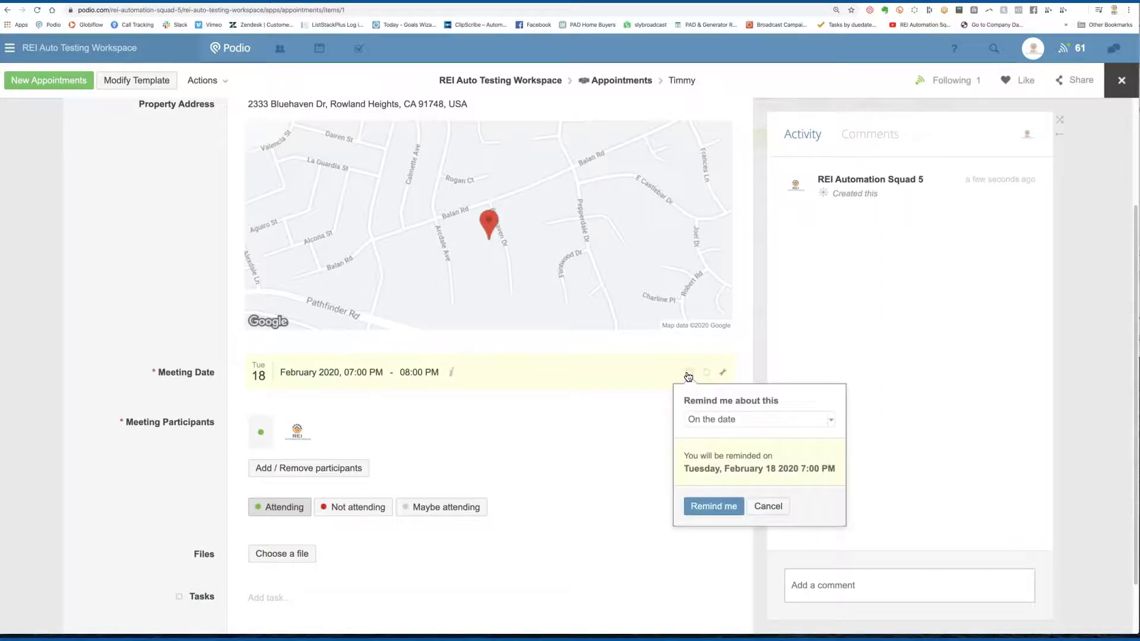
click(834, 420)
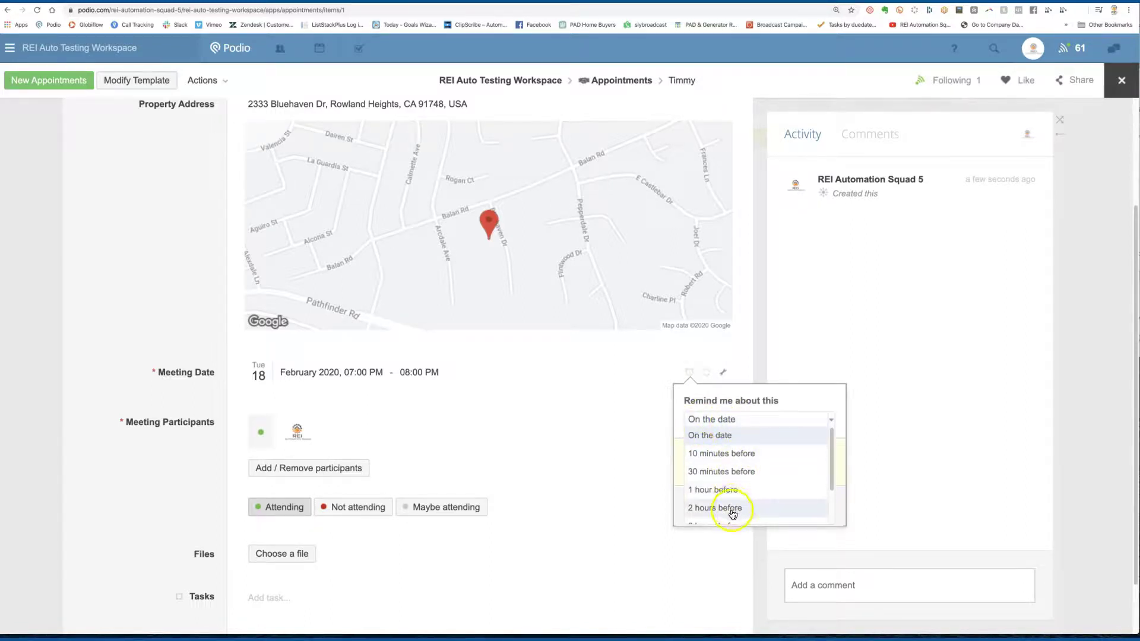
click(169, 250)
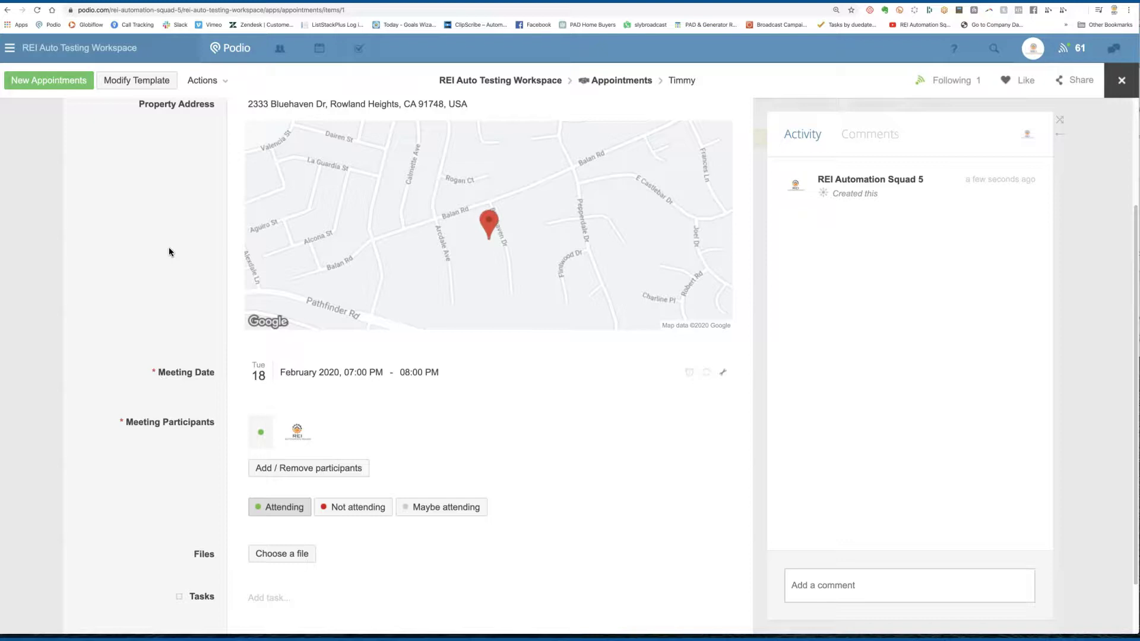
click(724, 373)
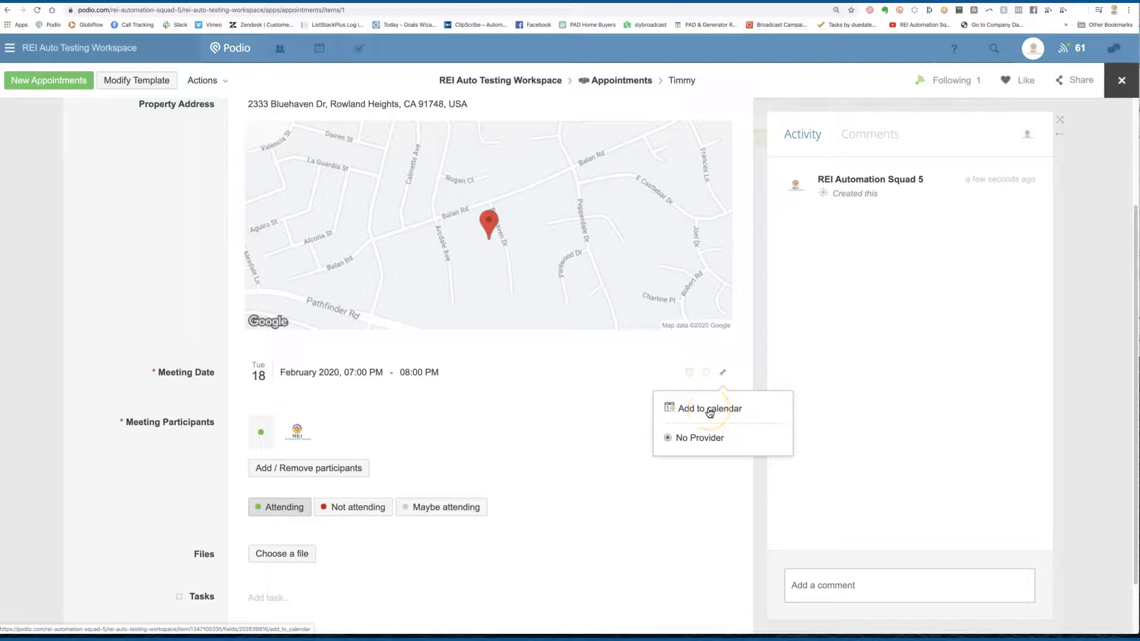
click(710, 410)
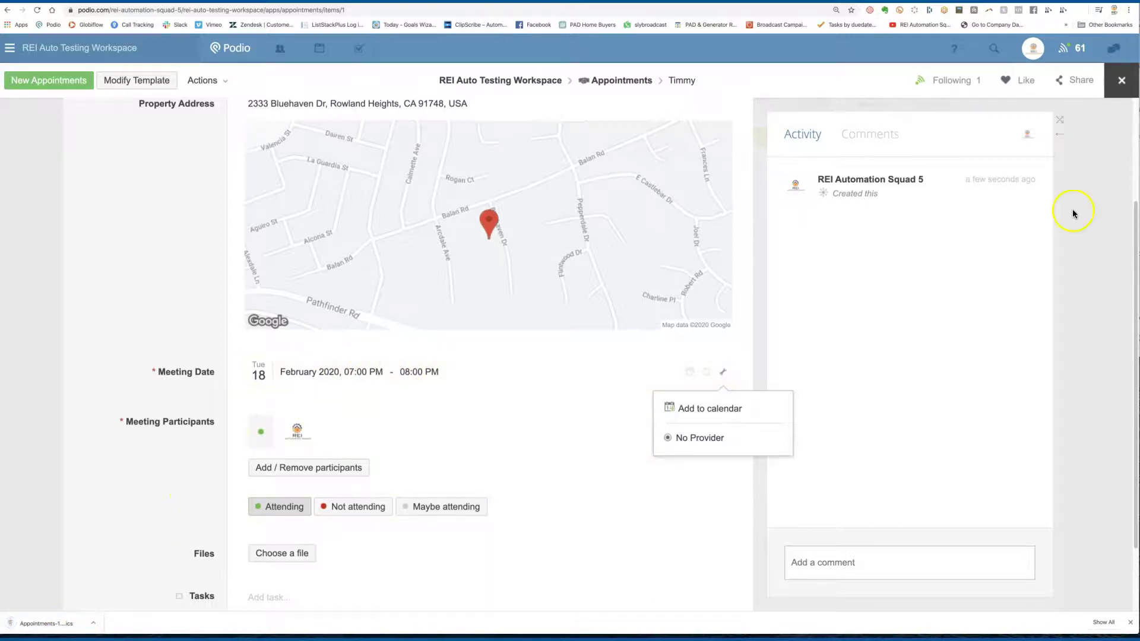
Step: Close the appointment and choose to push the Appointments app to a calendar
scroll(226, 156, up, 3)
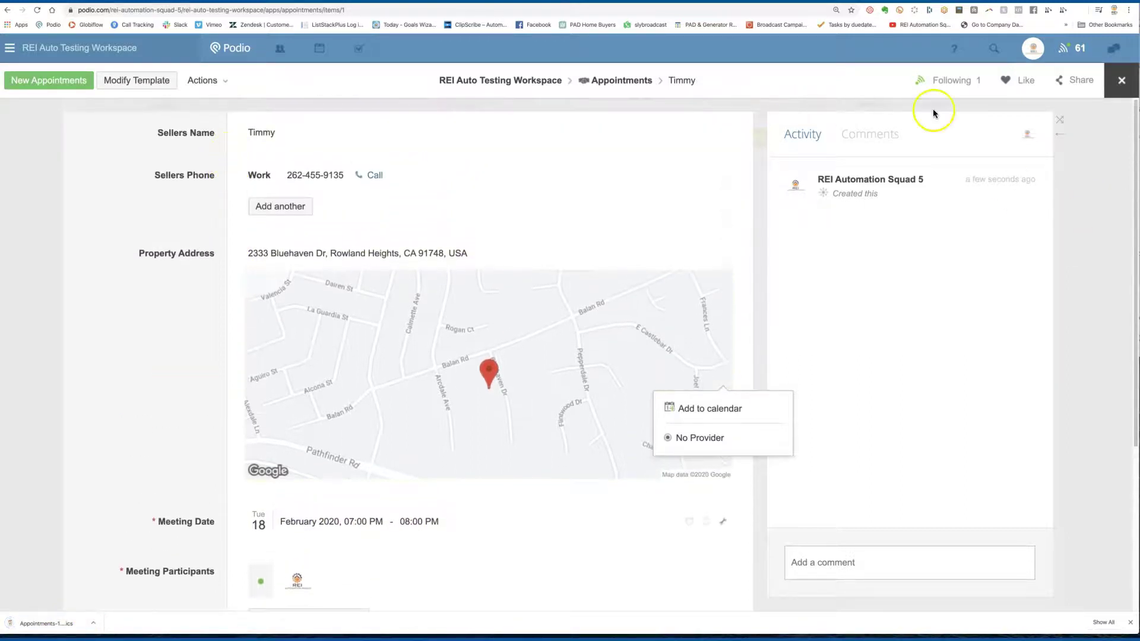
click(1122, 80)
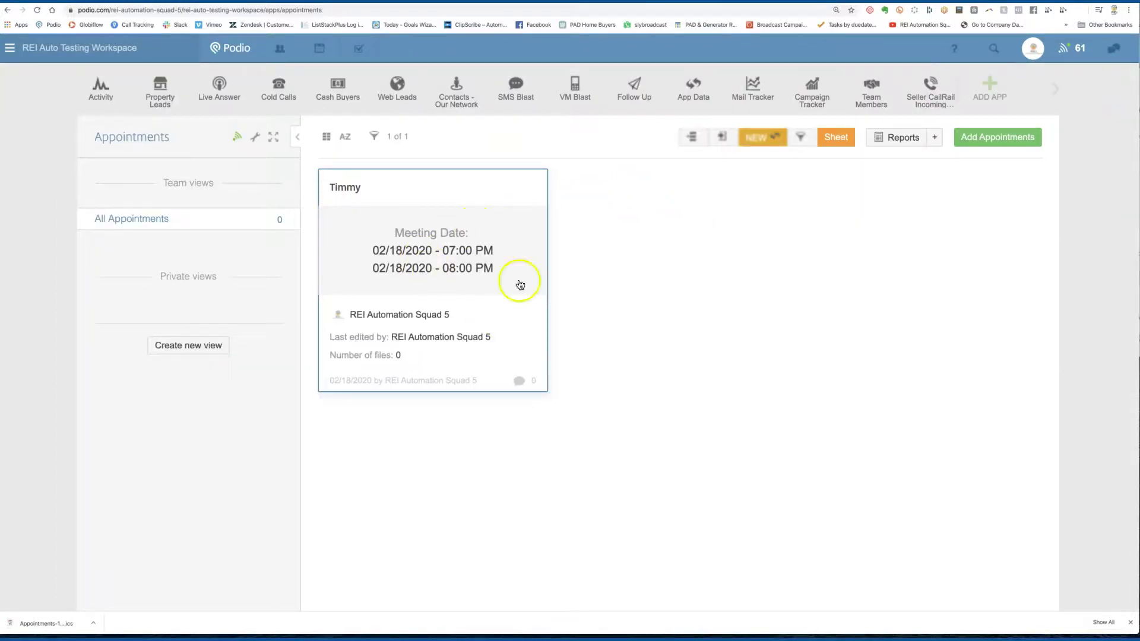
click(254, 137)
click(419, 246)
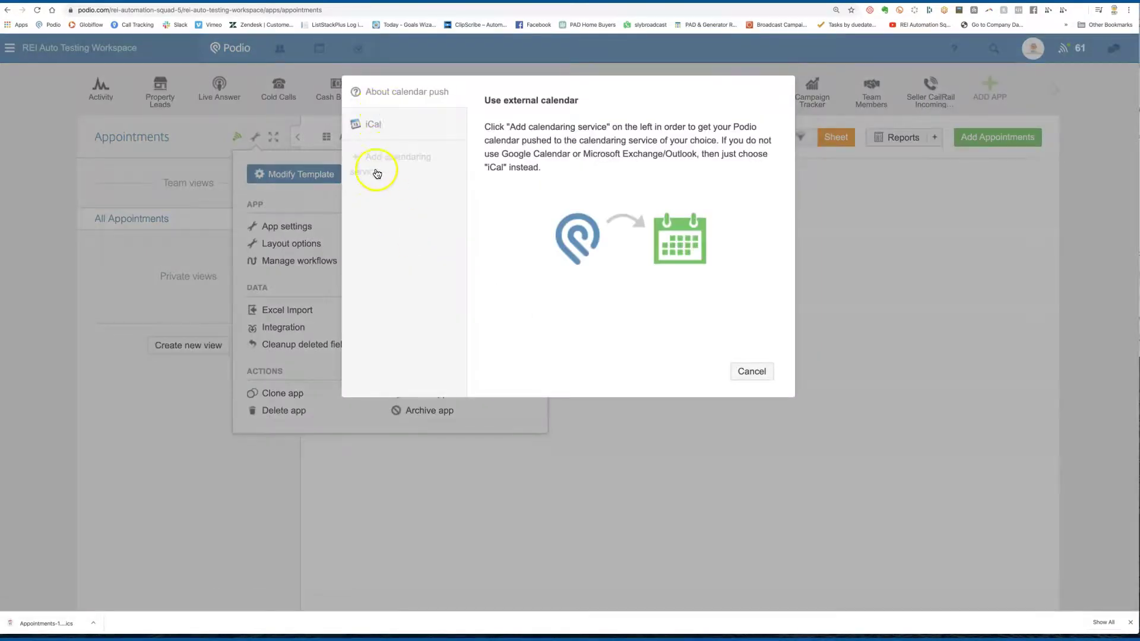
Step: Add Google Calendar as the calendaring service, sign in with the Google account and allow Podio access
click(377, 174)
click(537, 157)
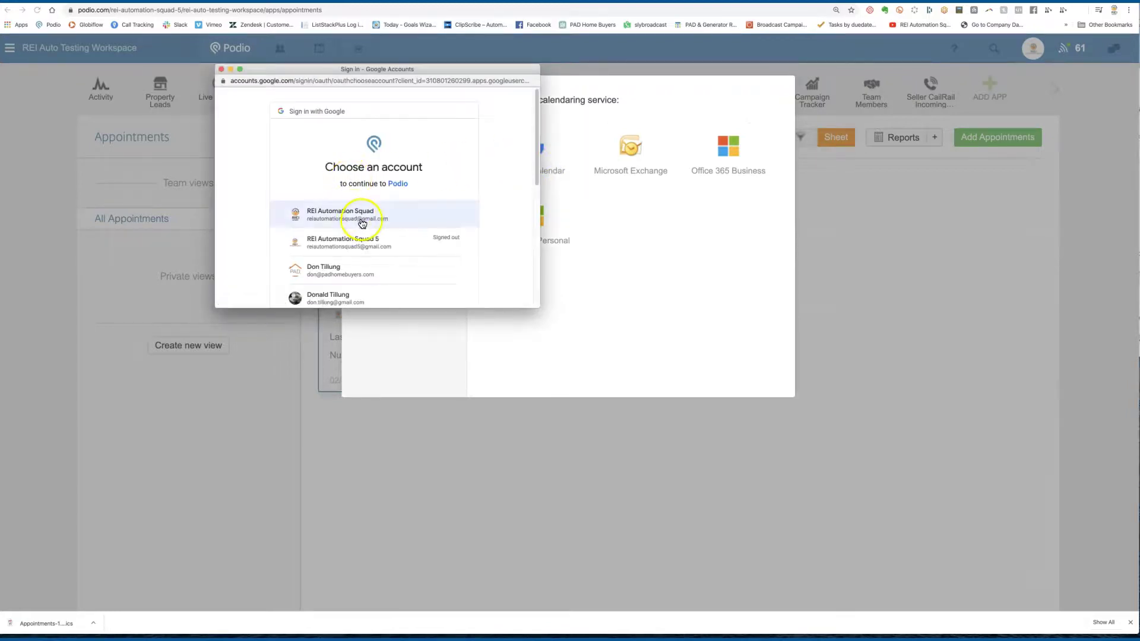
click(386, 241)
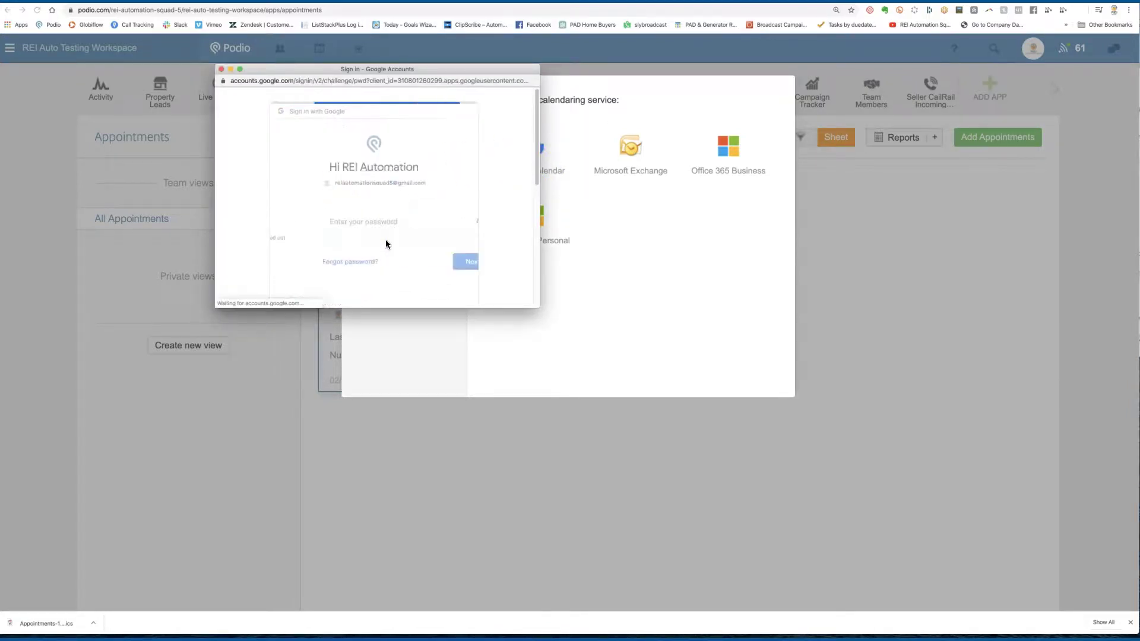
text(••••••••••)
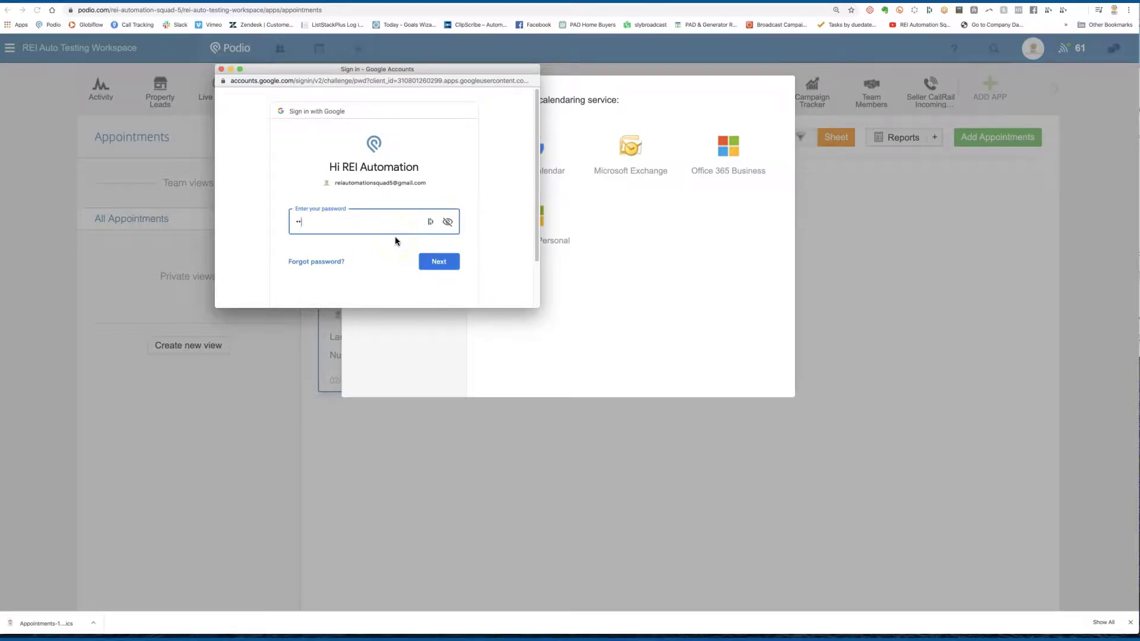
click(444, 268)
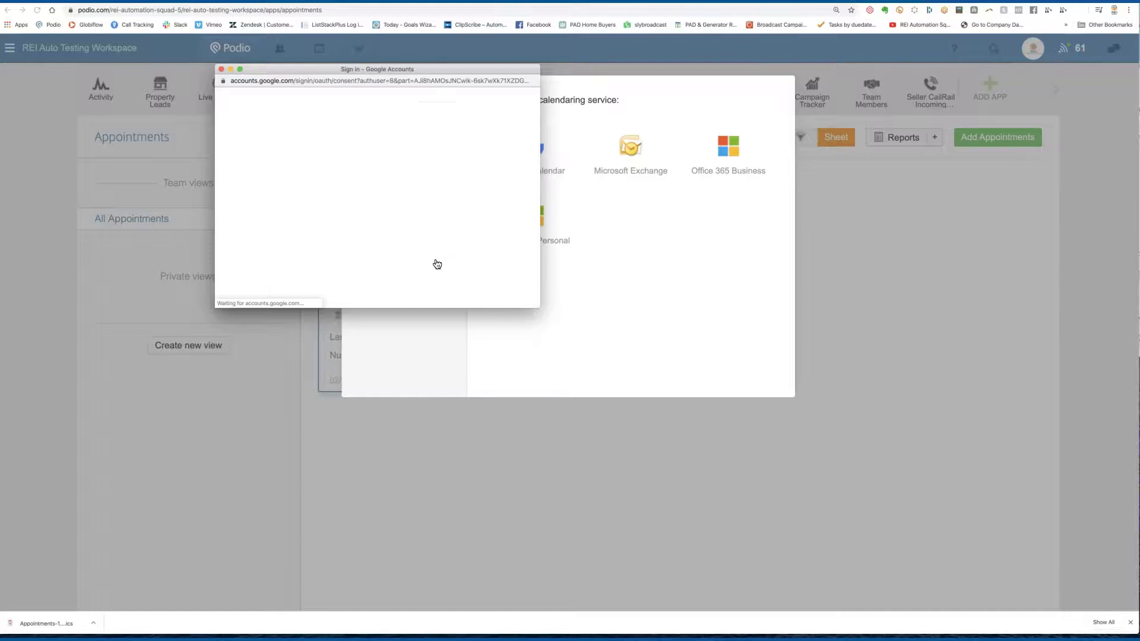
click(436, 256)
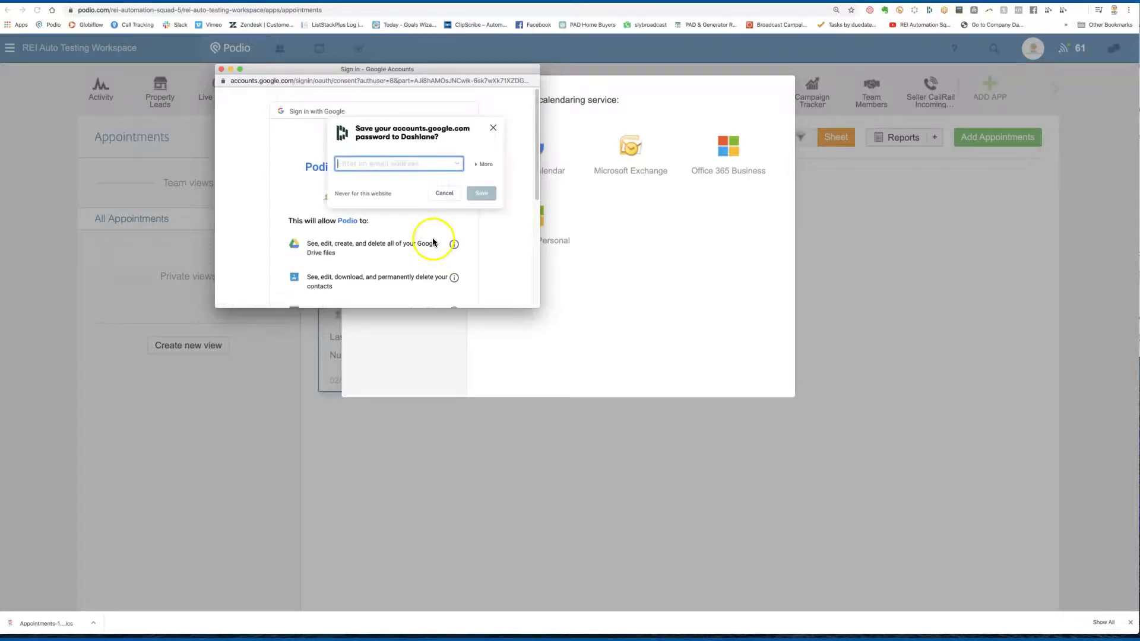
click(493, 128)
scroll(480, 215, down, 5)
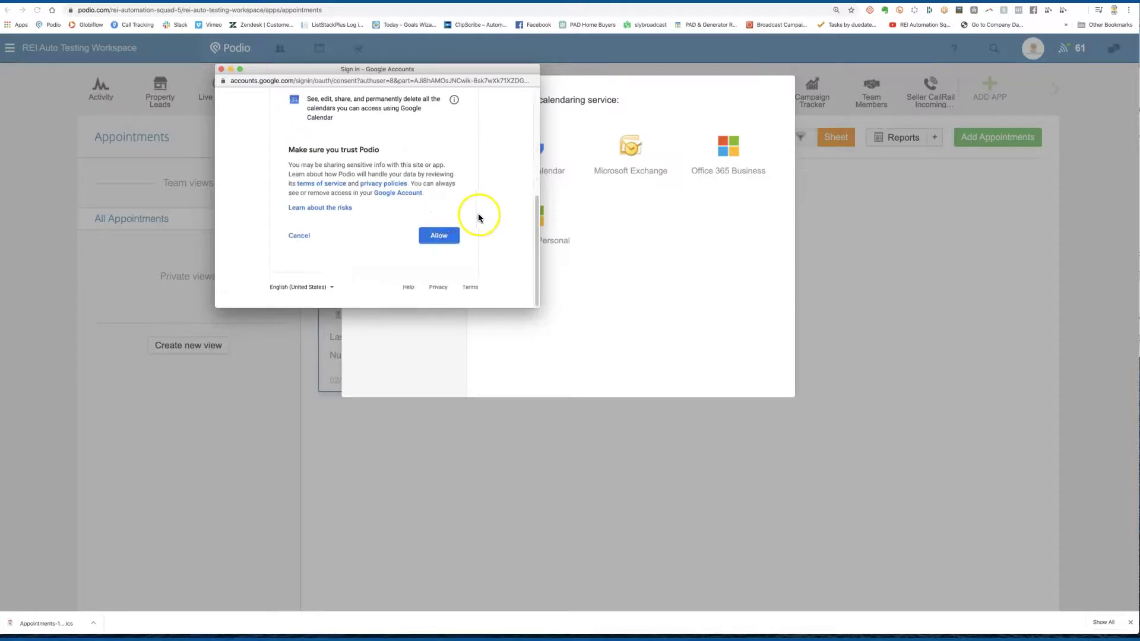
click(439, 236)
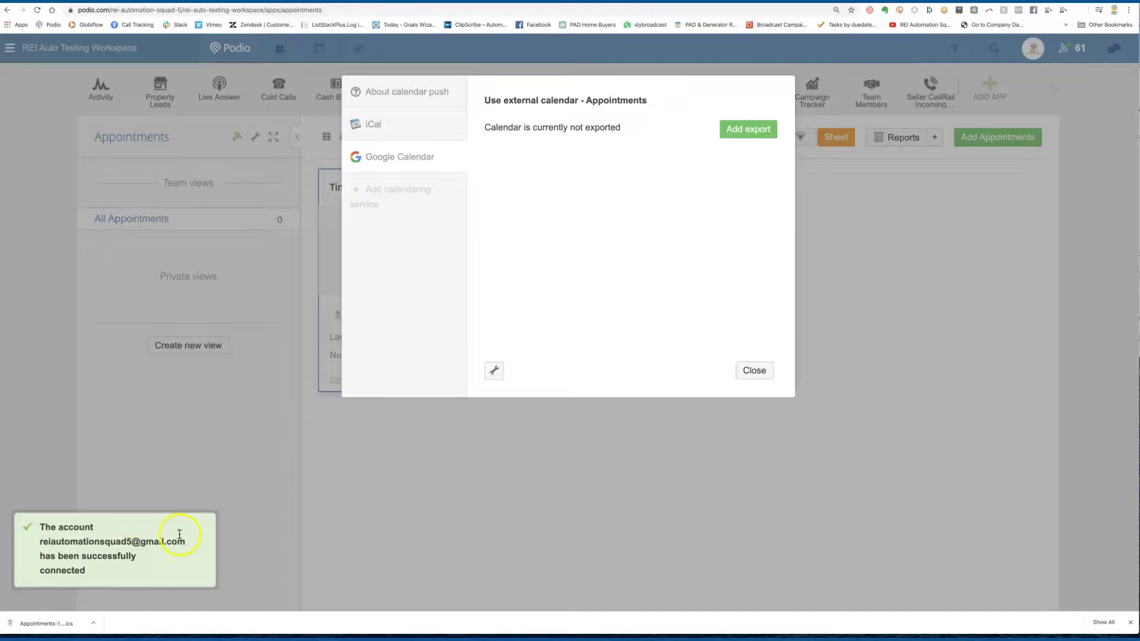
Step: Close the calendar settings and look through the Appointments app's settings and layout options
click(765, 371)
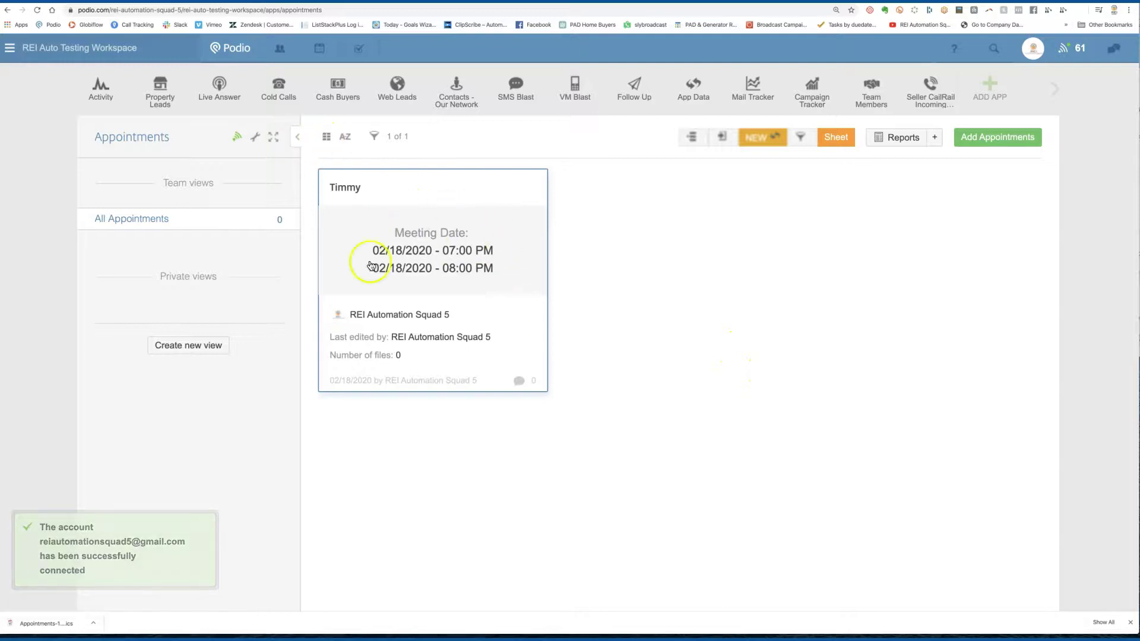
click(256, 137)
click(314, 247)
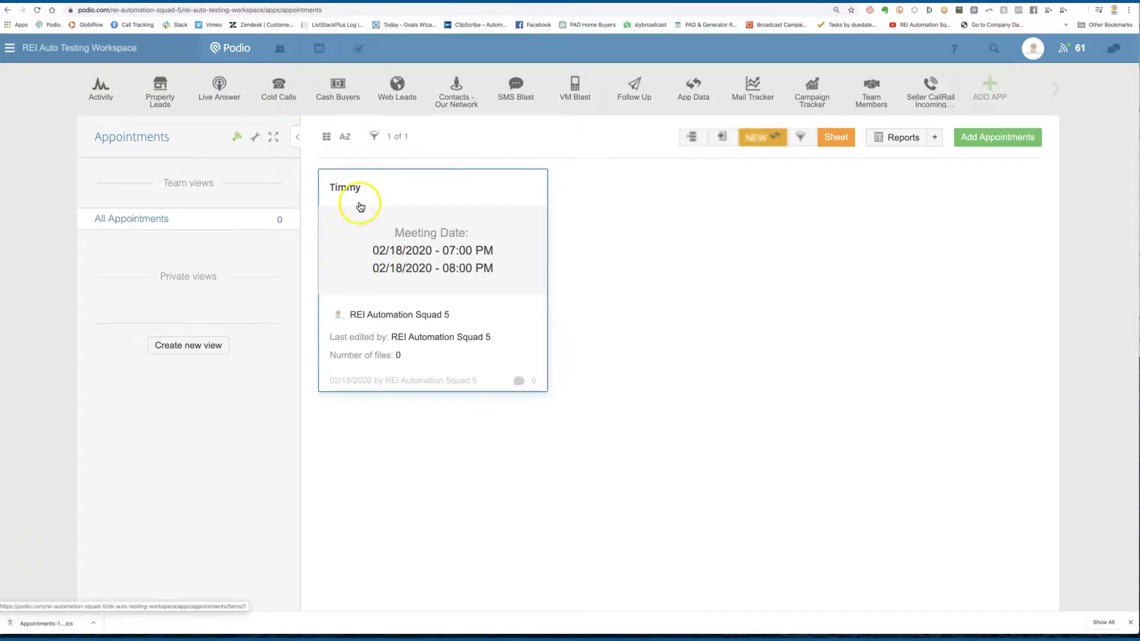
click(254, 138)
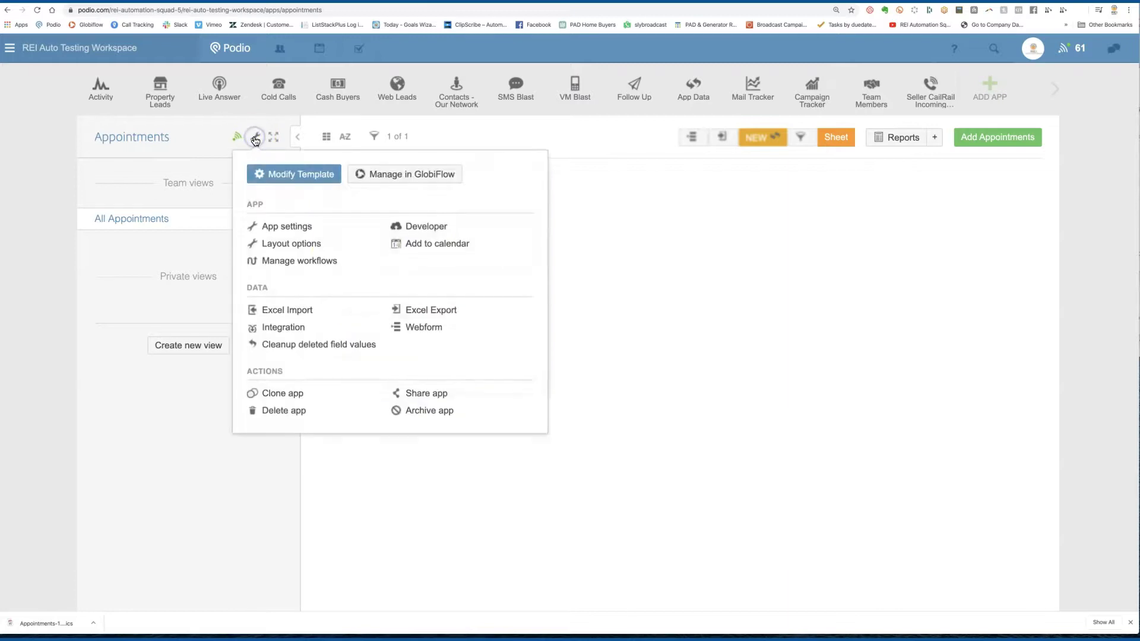
click(294, 245)
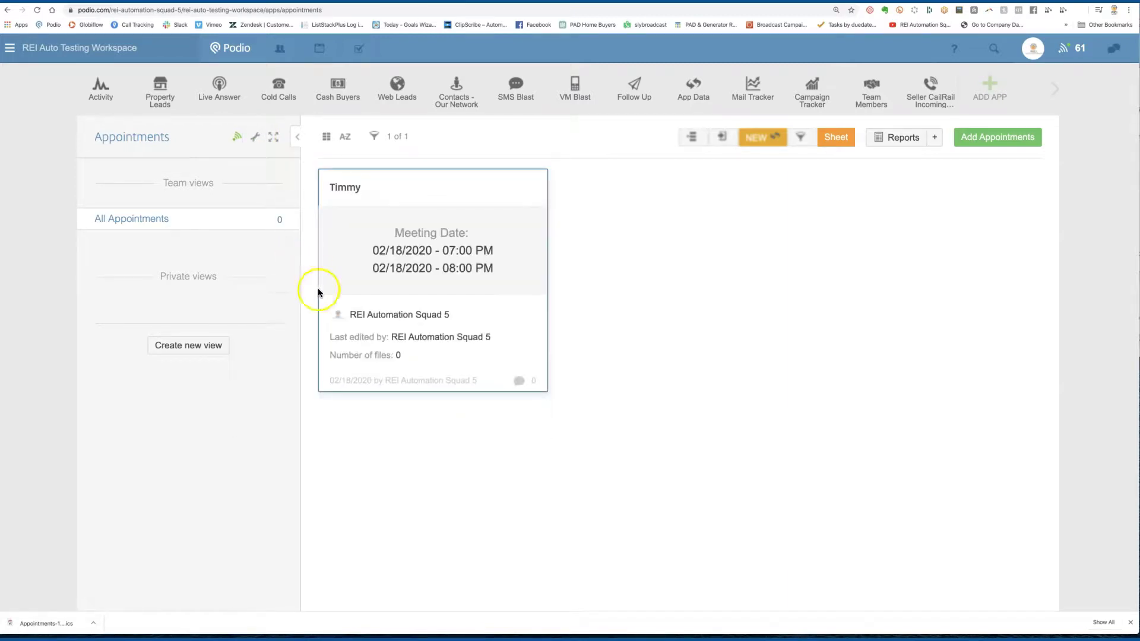
Step: Open and close the Timmy appointment, then reload the Appointments page
click(446, 219)
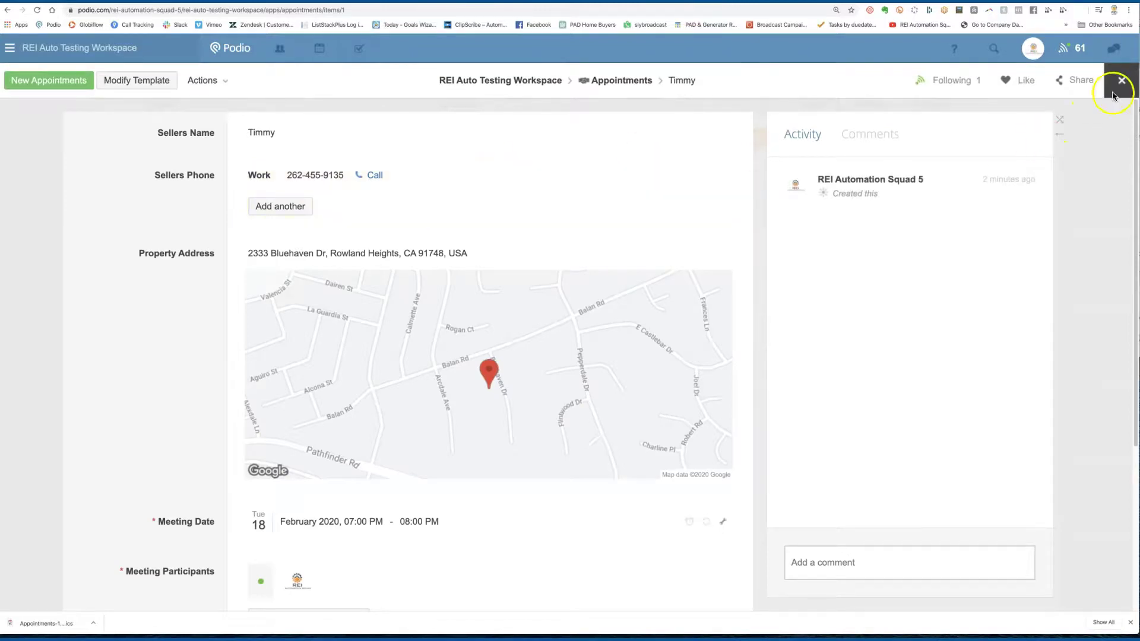
click(1115, 92)
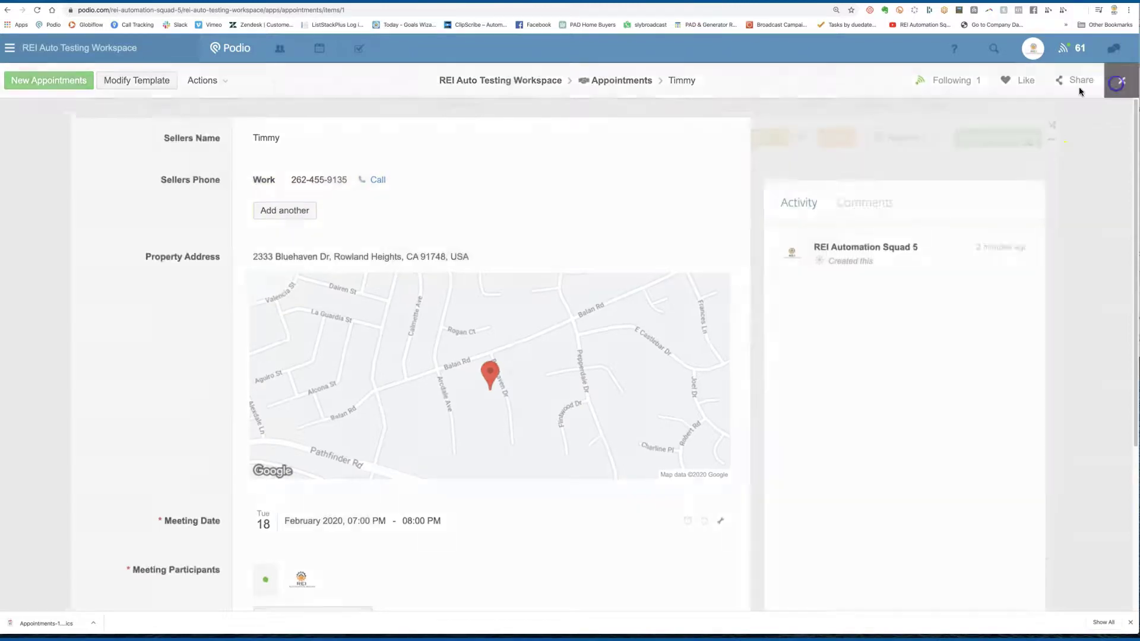
click(36, 12)
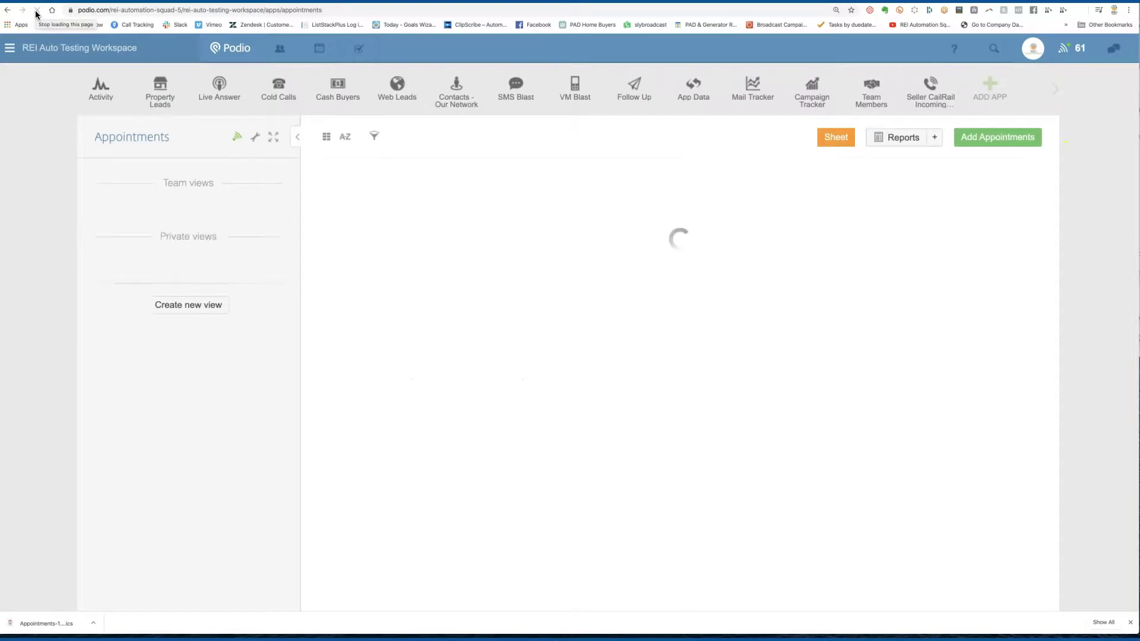
click(253, 139)
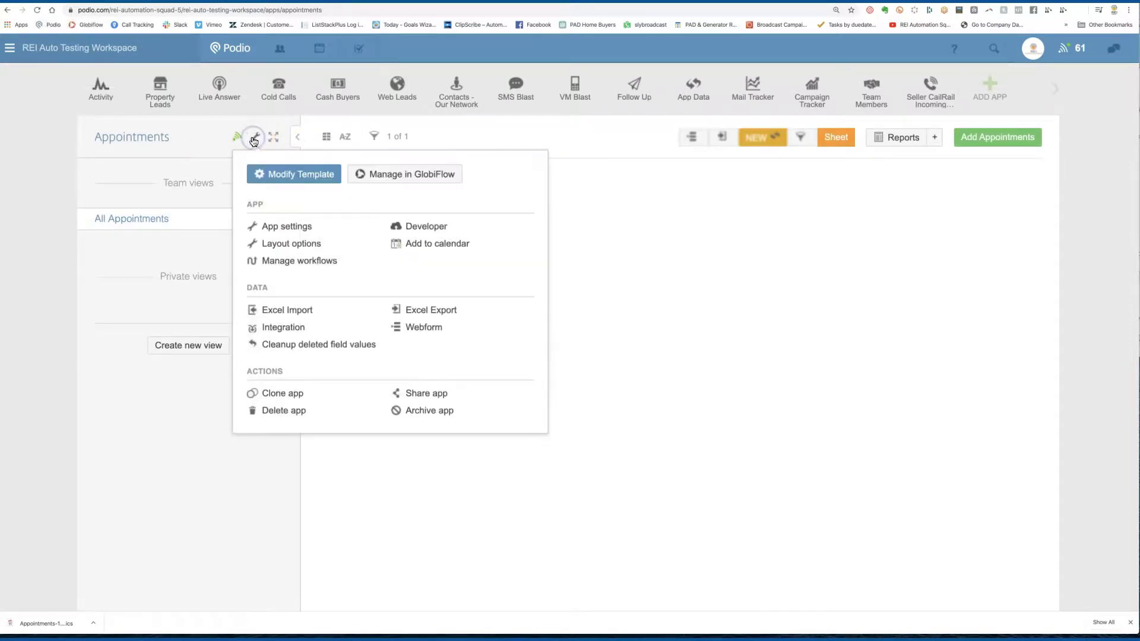
Step: In Badge Layout, set row 4 to Property Address and row 5 to Sellers Phone, then save
click(277, 244)
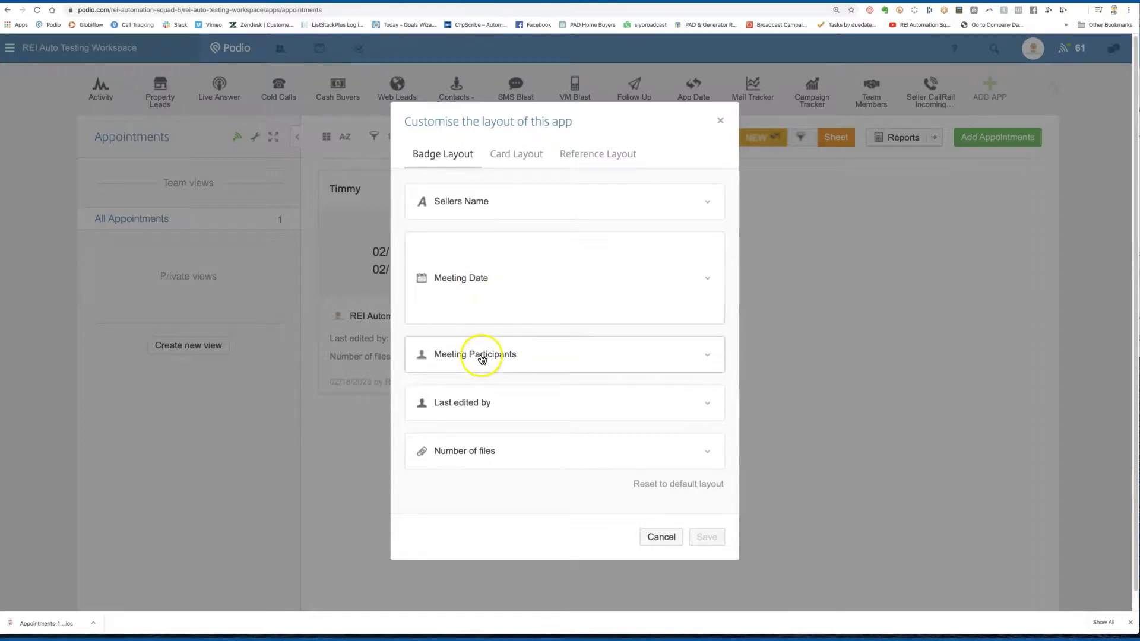
click(493, 401)
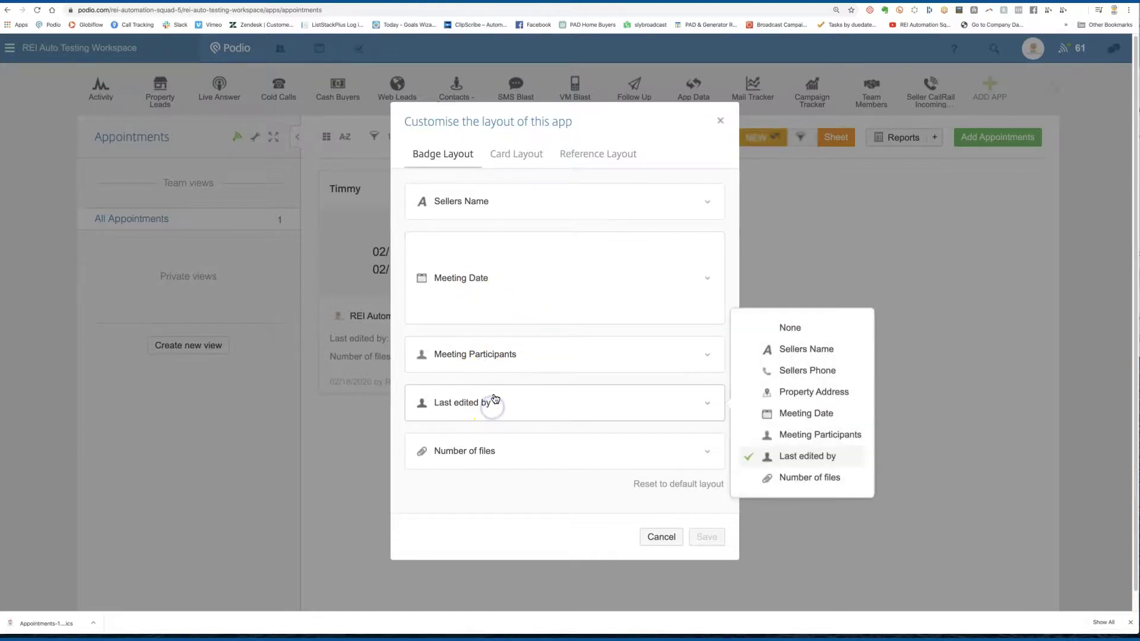
click(802, 392)
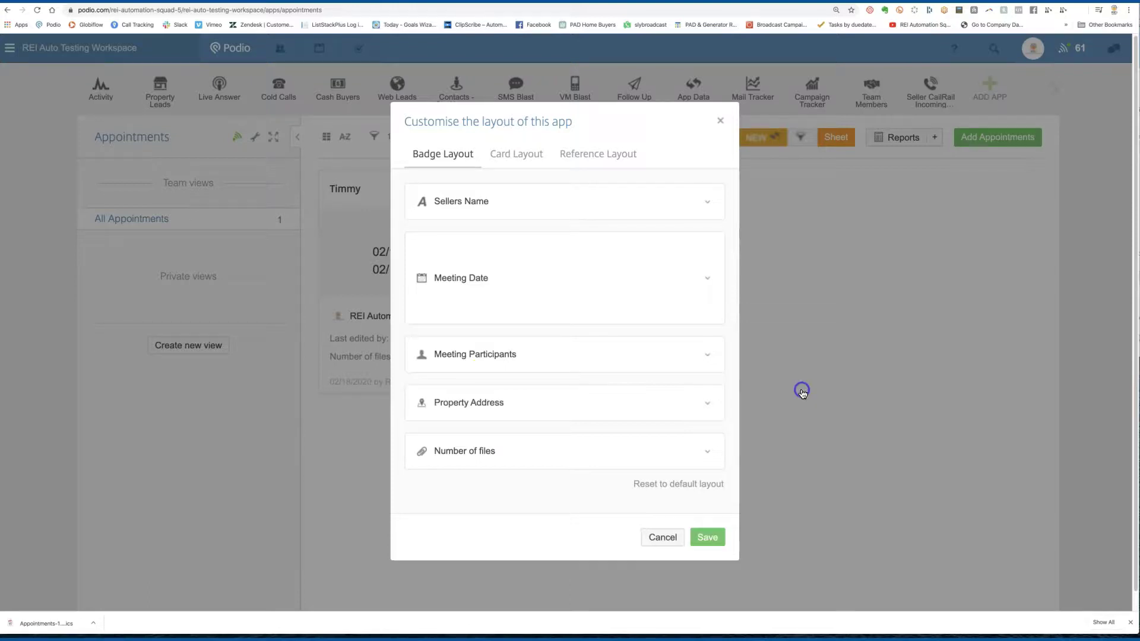
click(570, 456)
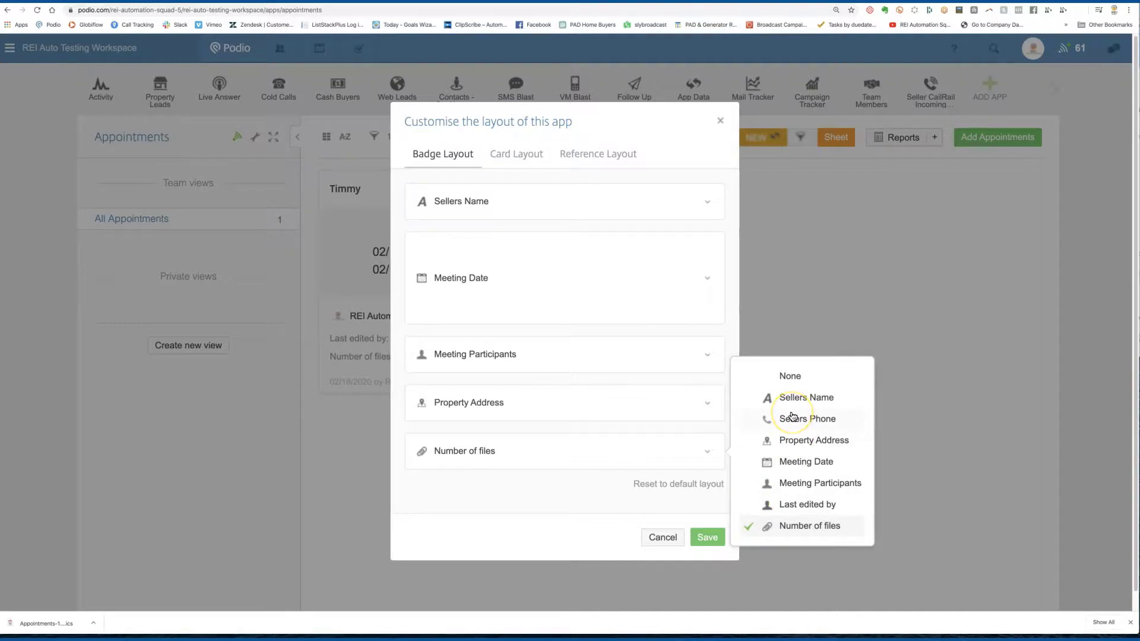
click(792, 417)
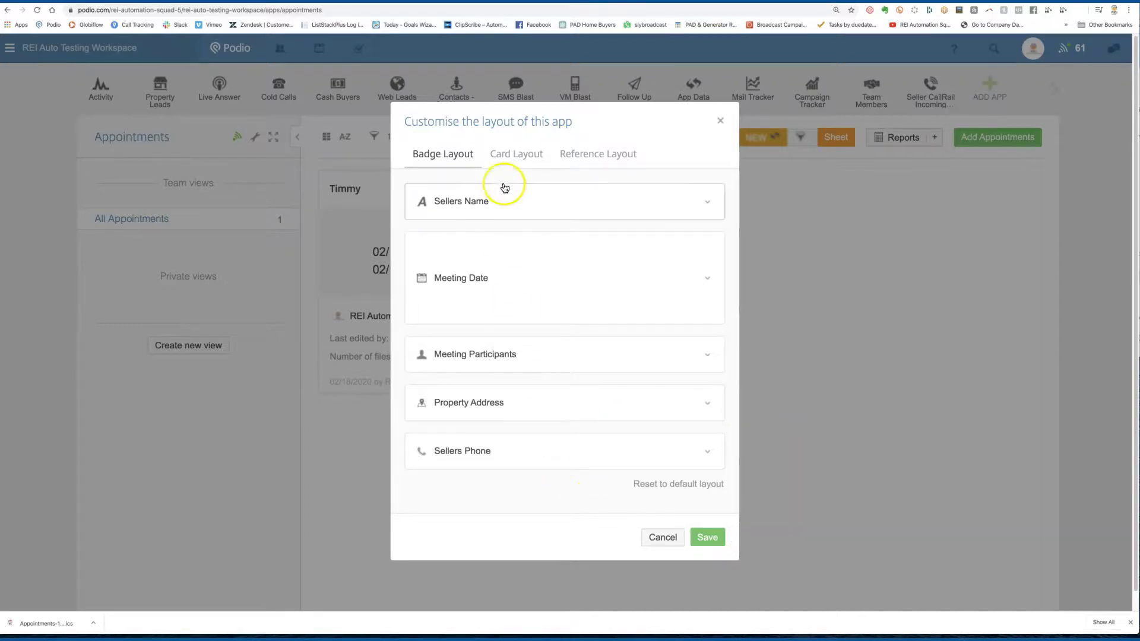
click(707, 537)
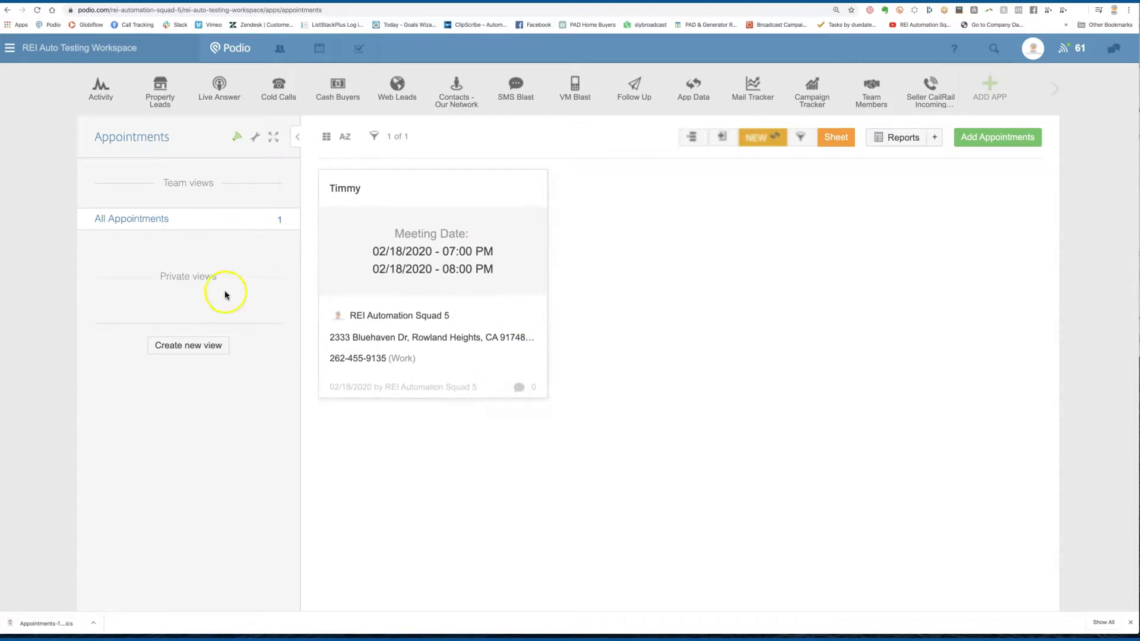
Step: Start a new view placed in Team views and split by Meeting Date
click(202, 347)
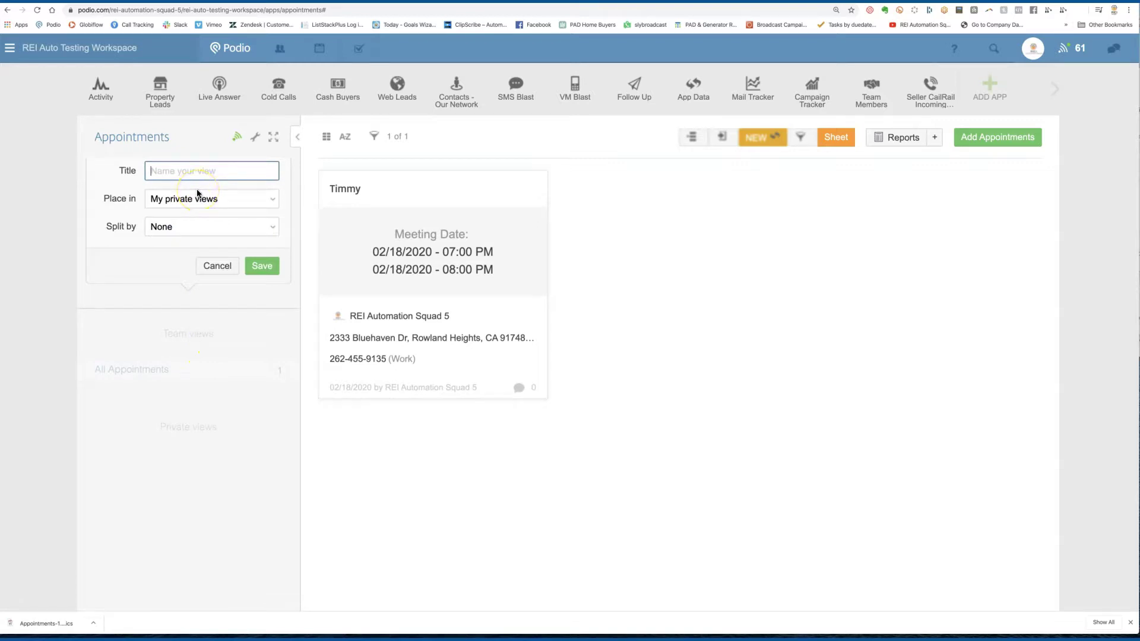
click(234, 201)
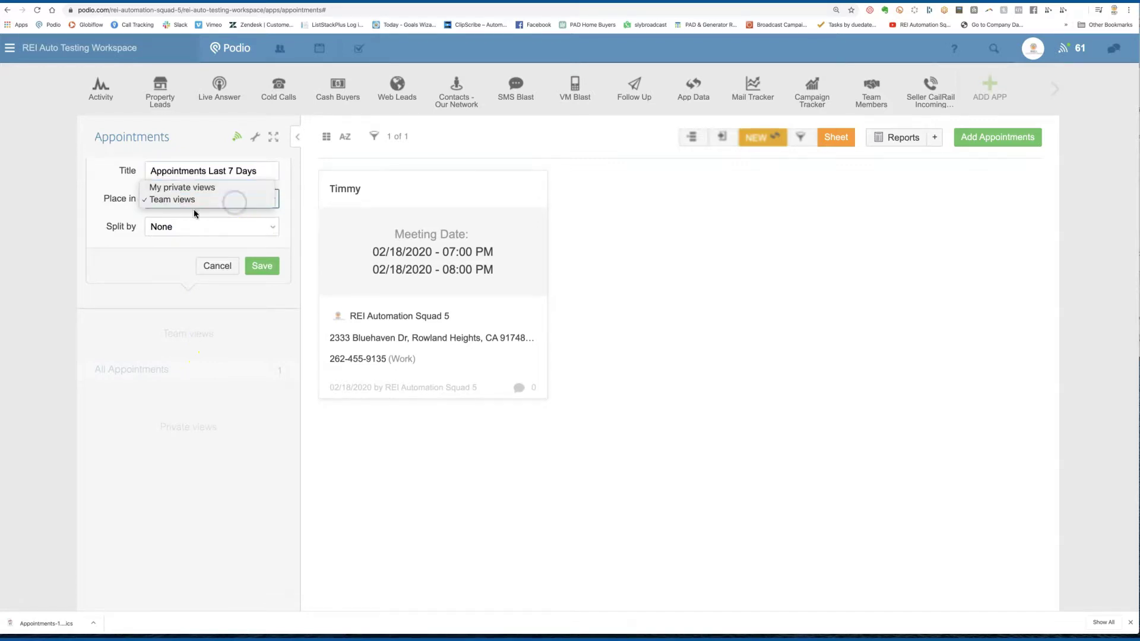
click(156, 231)
click(165, 231)
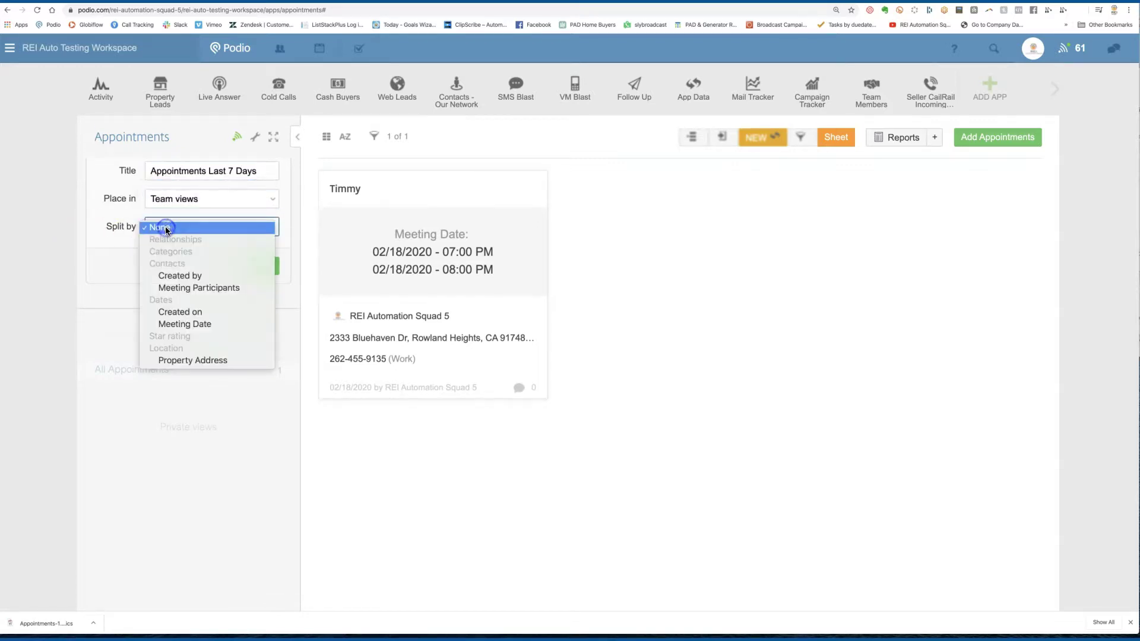
click(241, 328)
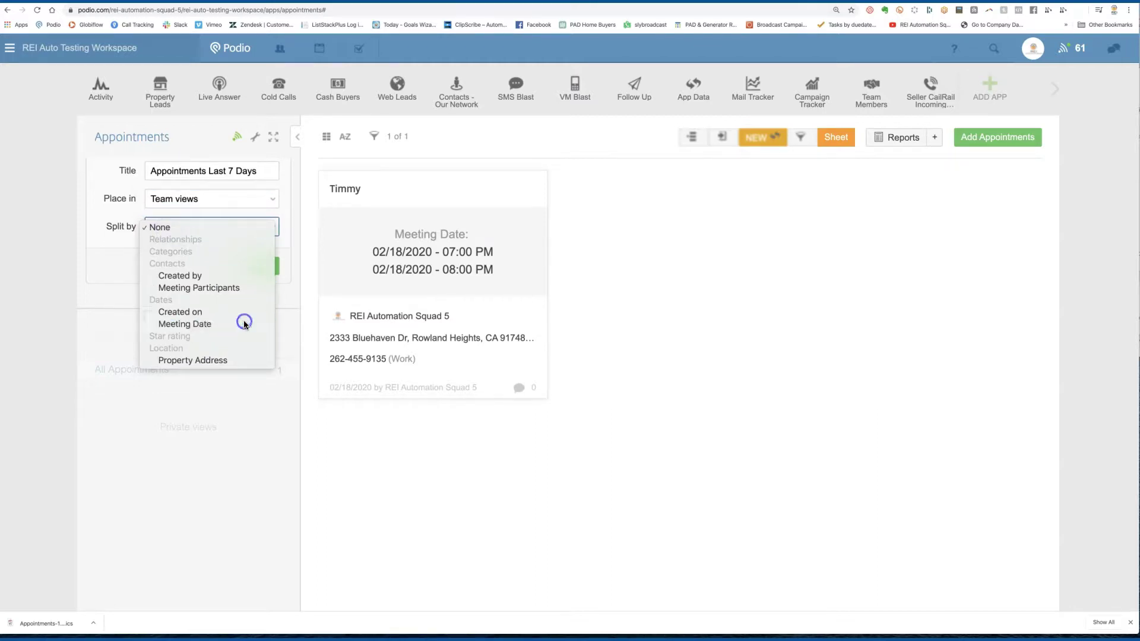
Step: Filter Meeting Date to the past 7 days and save the Appointments Last 7 Days view
click(374, 136)
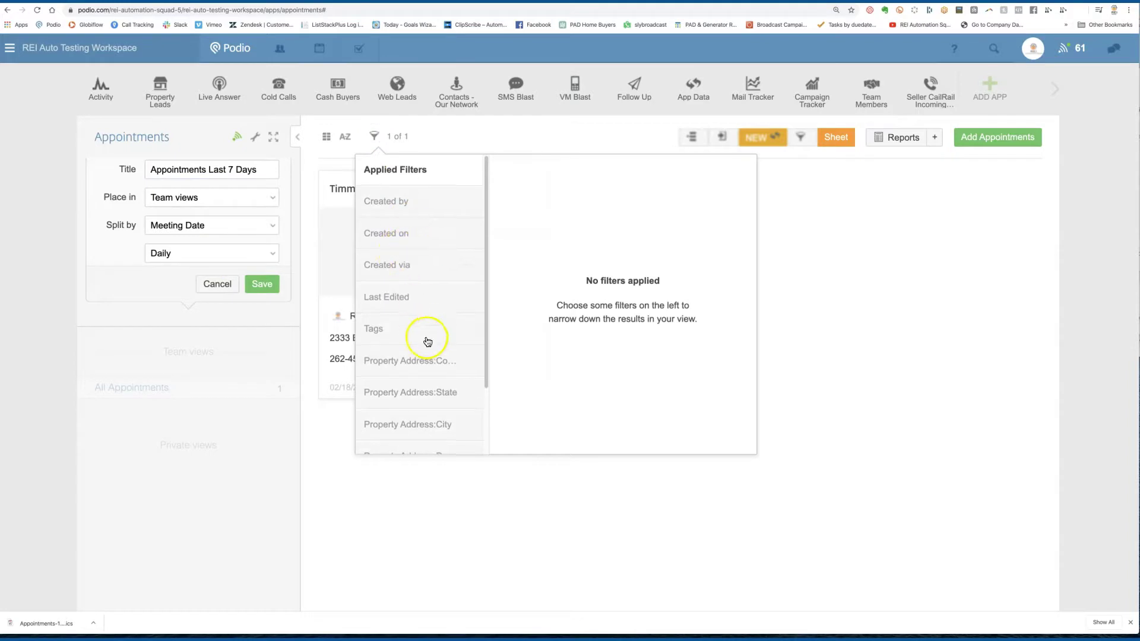
scroll(427, 341, down, 1)
scroll(426, 344, down, 2)
click(423, 408)
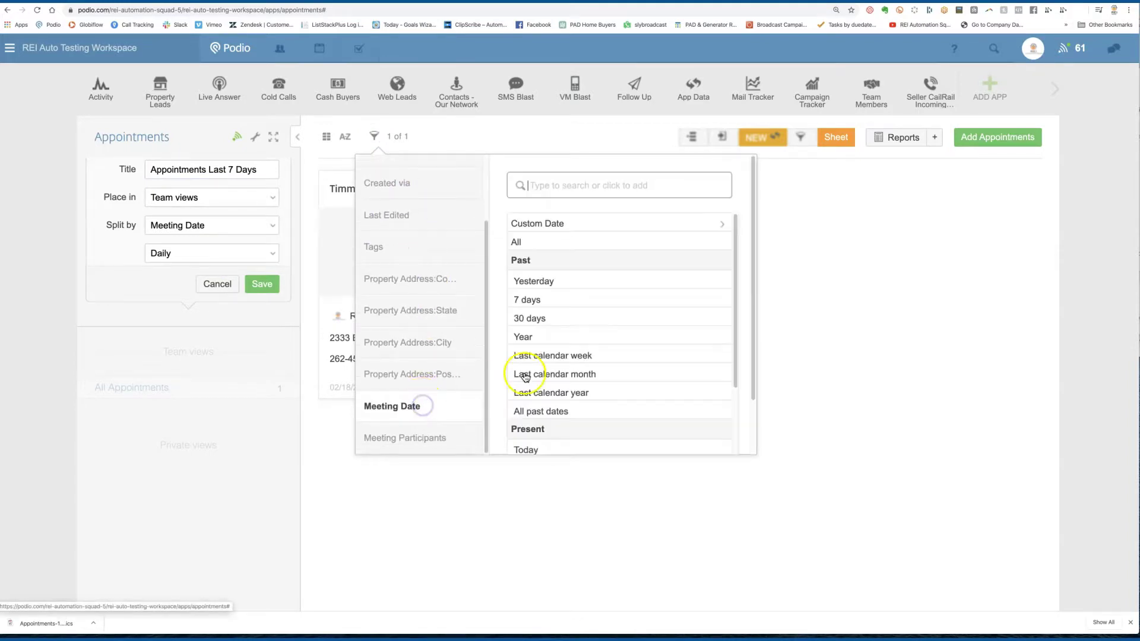
click(547, 306)
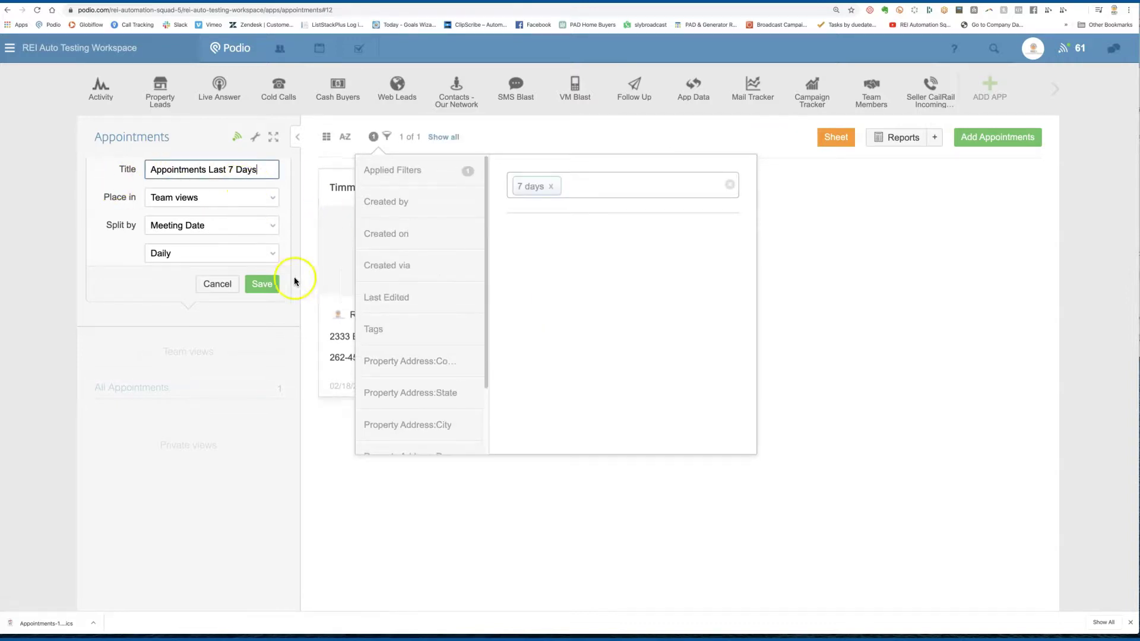
click(262, 284)
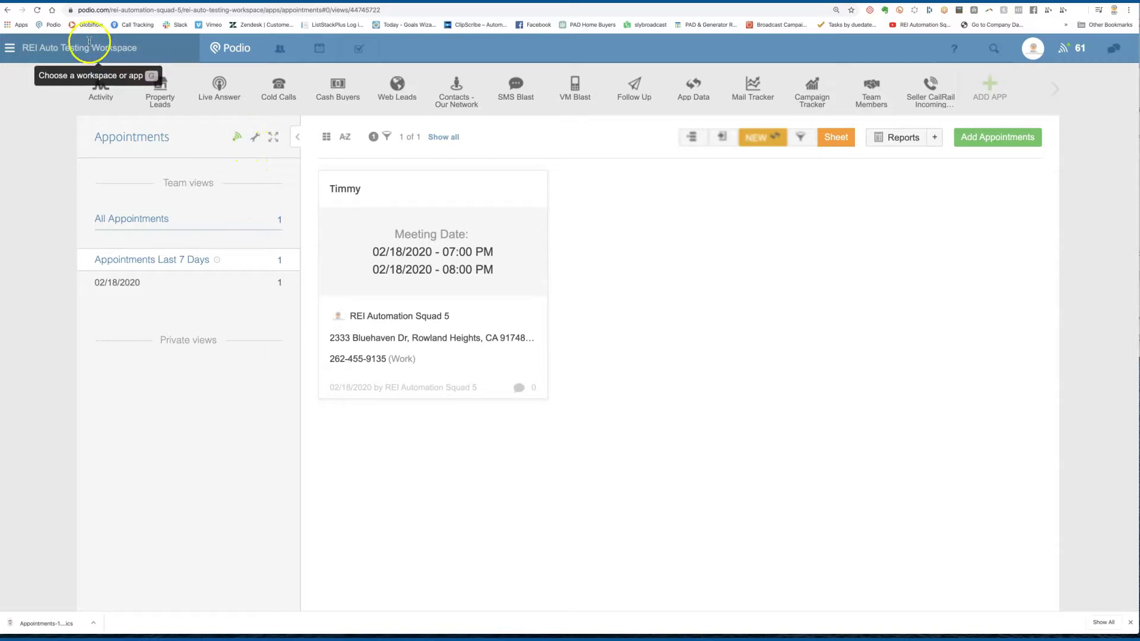
Step: Reload, then start a team view titled Appointments by Month split by Meeting Date
click(36, 10)
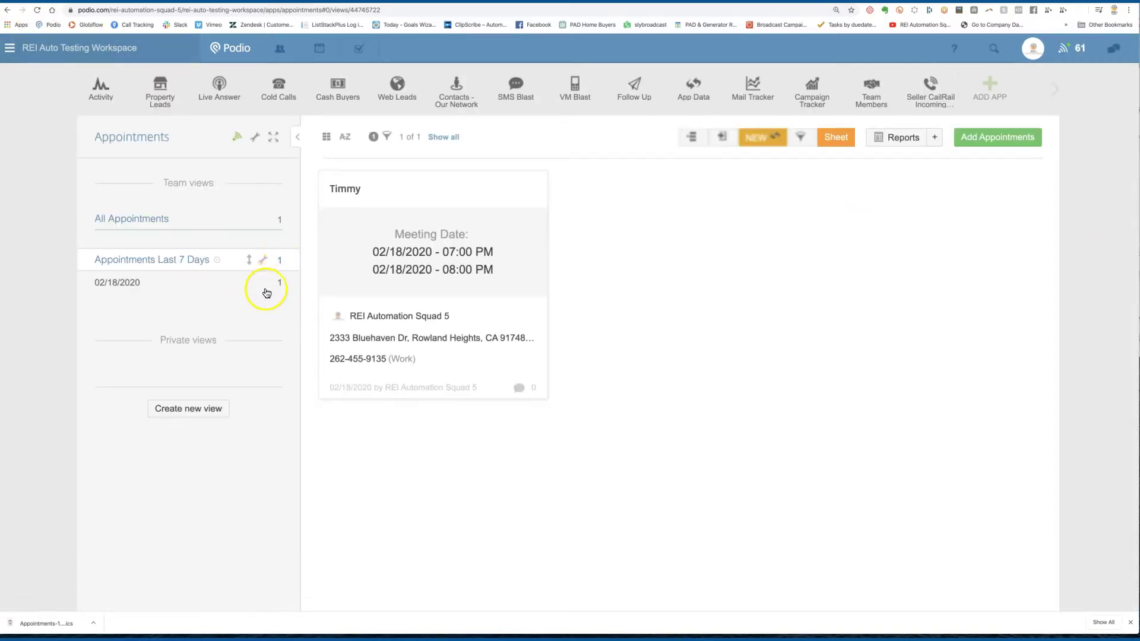
click(218, 408)
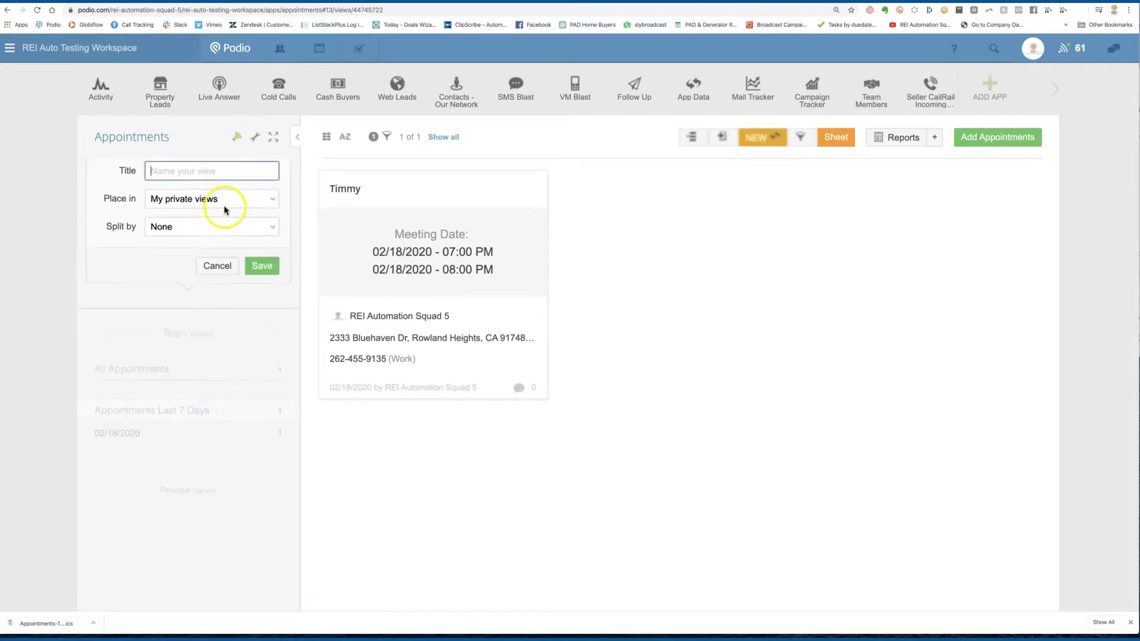
text(Appointments by Month)
click(197, 200)
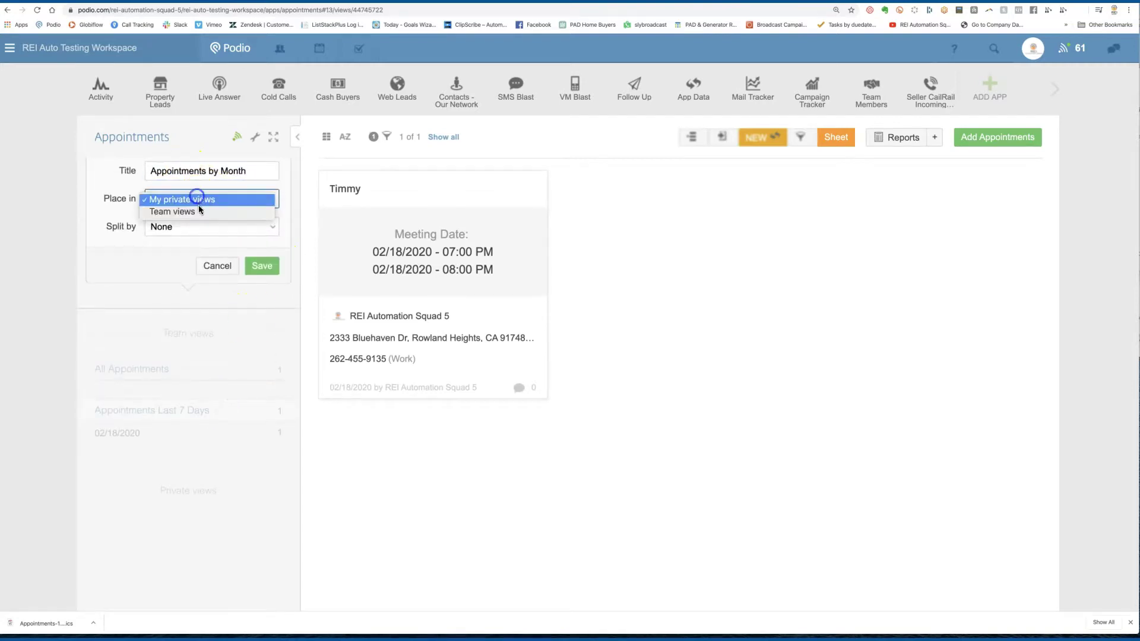
click(197, 212)
click(220, 228)
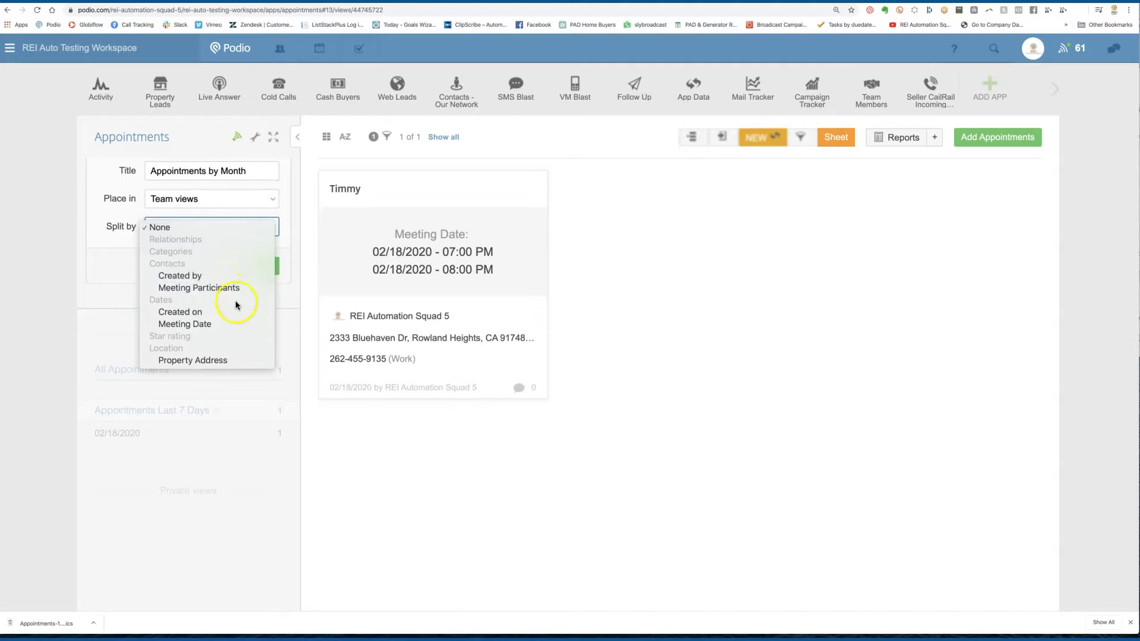
click(241, 325)
Step: Set the split interval to Monthly, remove the 7 days Meeting Date filter, and save the view
click(211, 255)
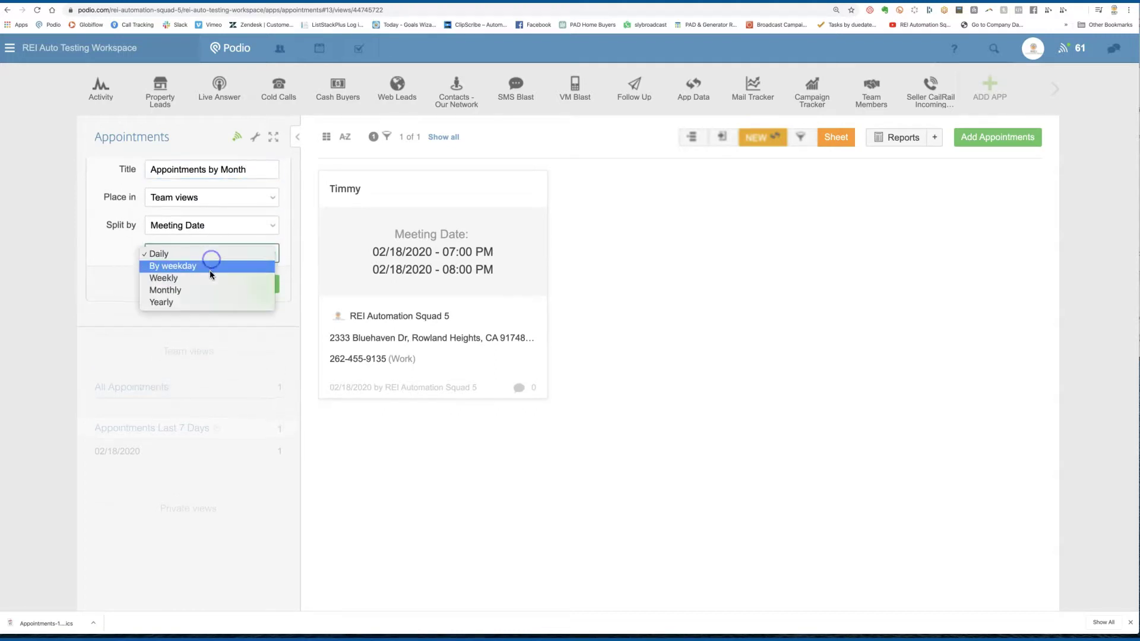
click(212, 294)
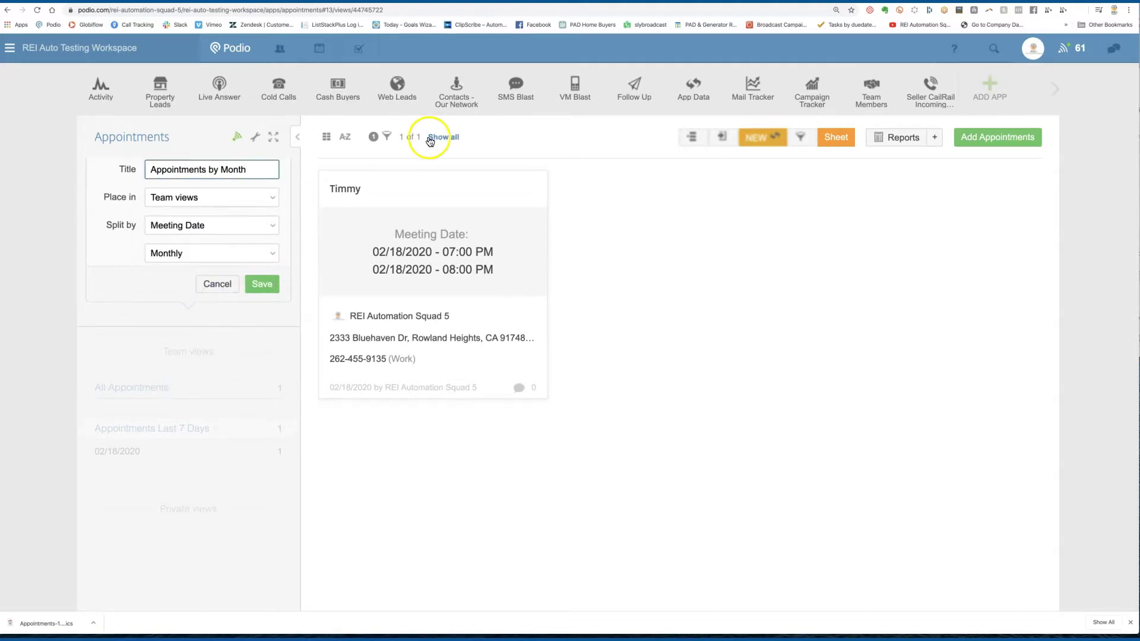
click(386, 138)
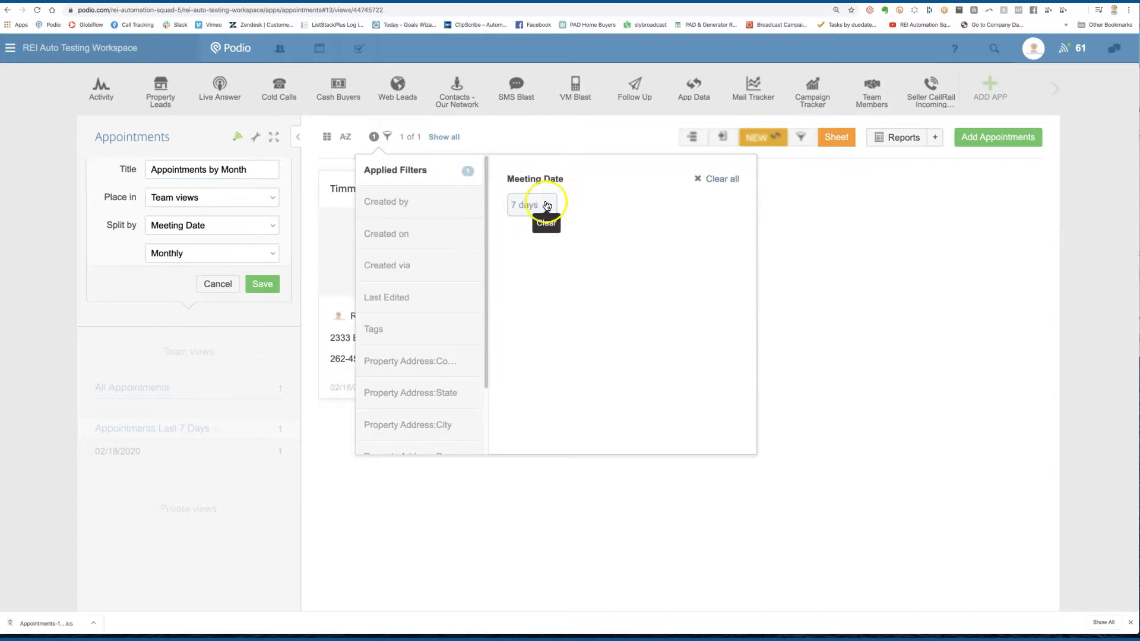
click(545, 203)
click(145, 285)
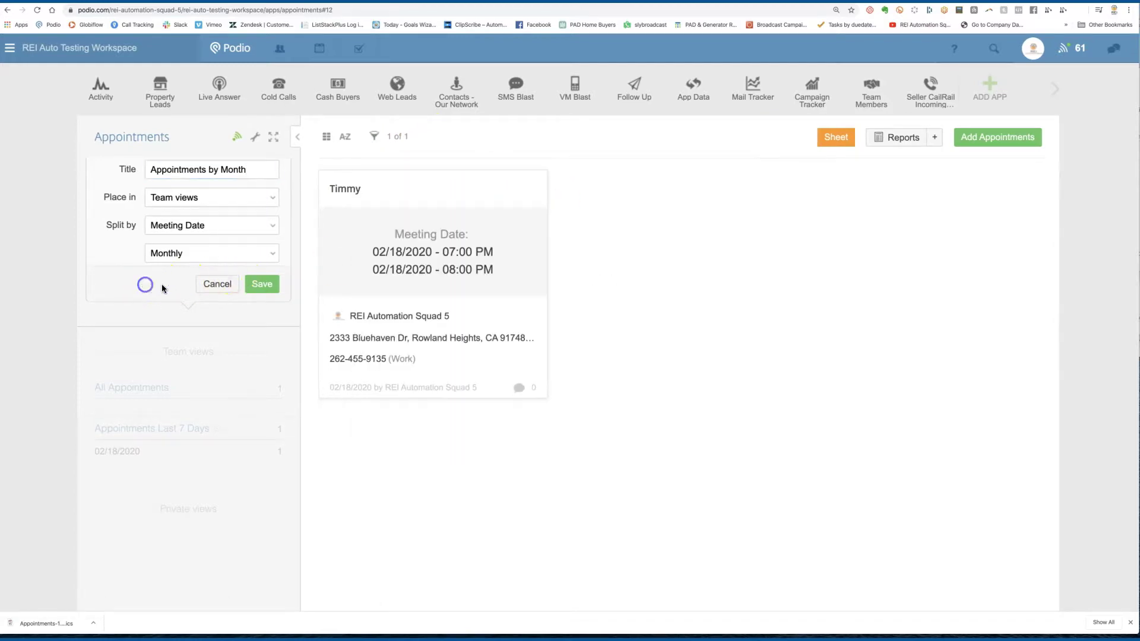
click(259, 286)
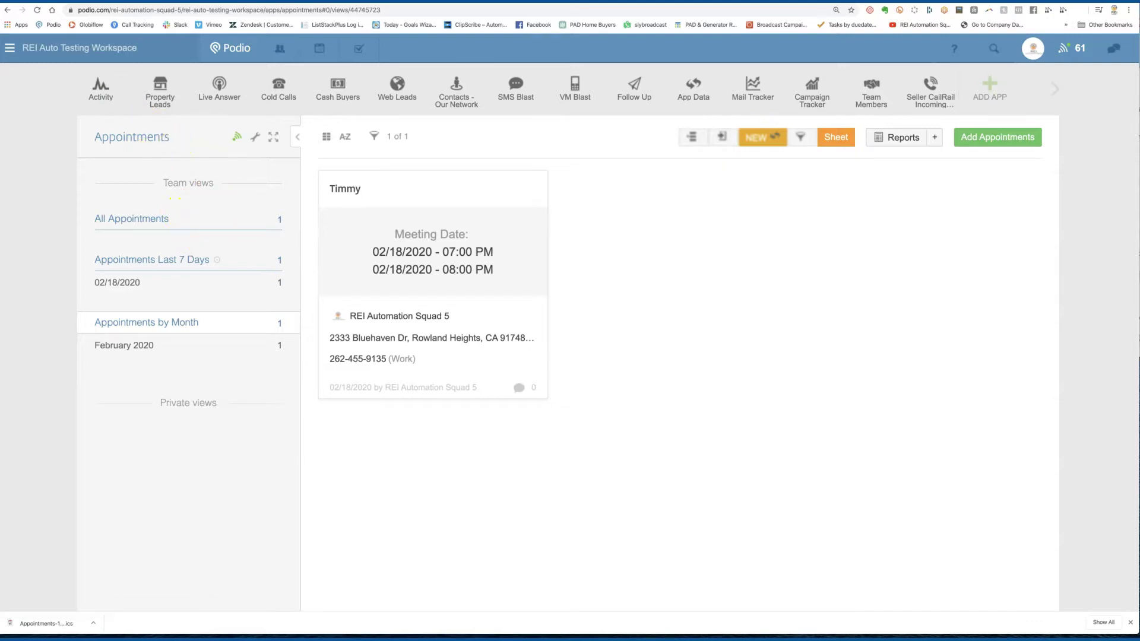
Step: Switch to the Gmail tab and open the Timmy event's details in the Calendar side panel
key(ctrl+Tab)
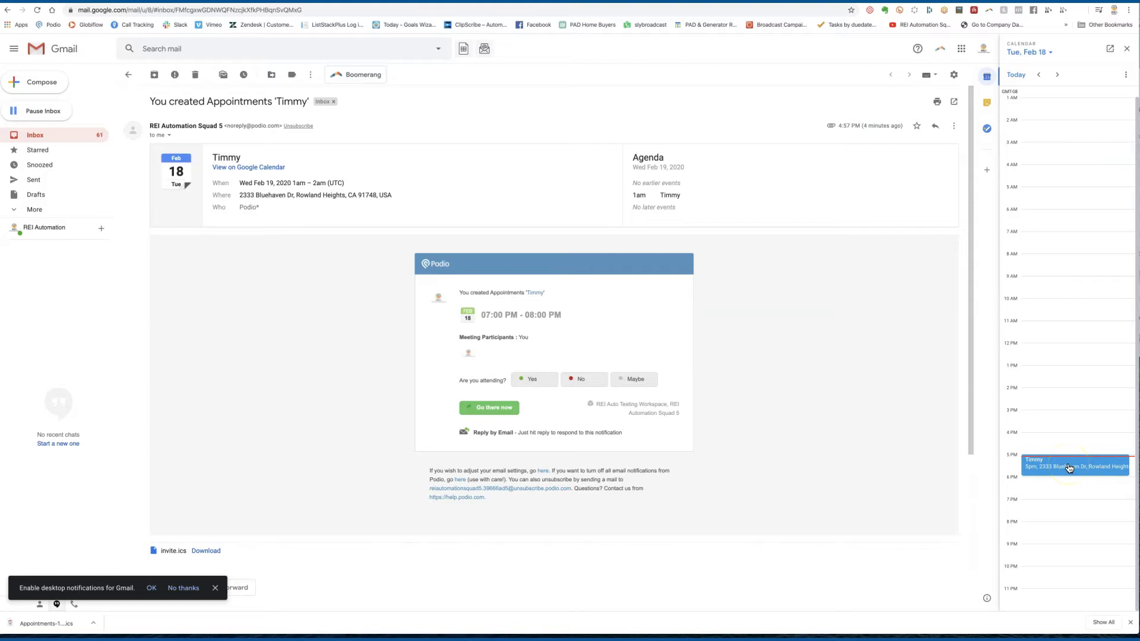
click(1069, 468)
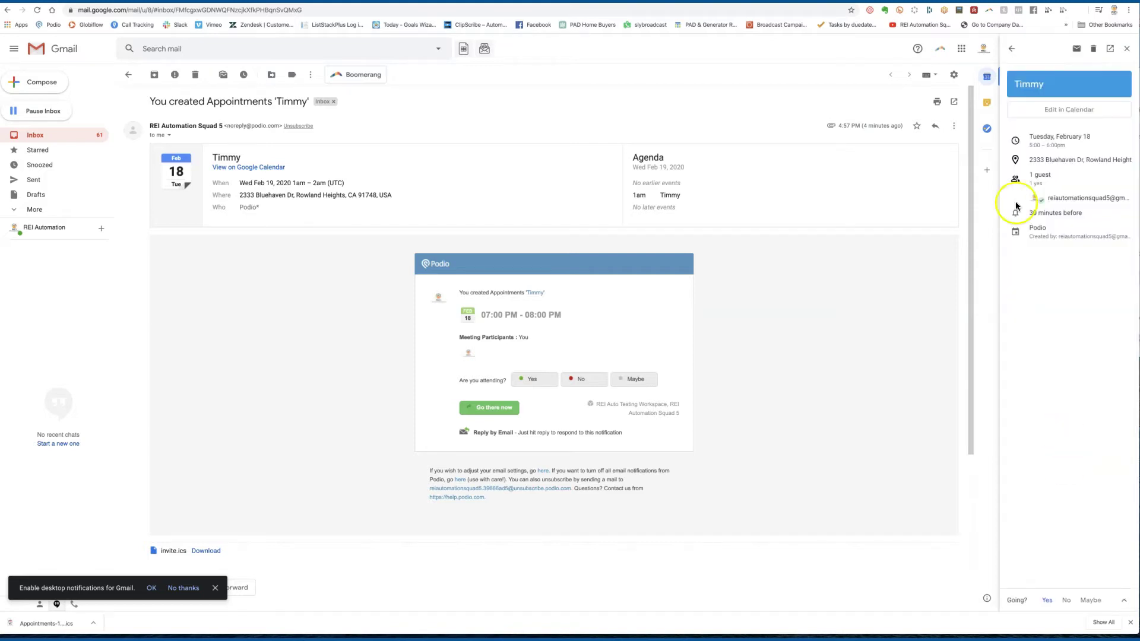